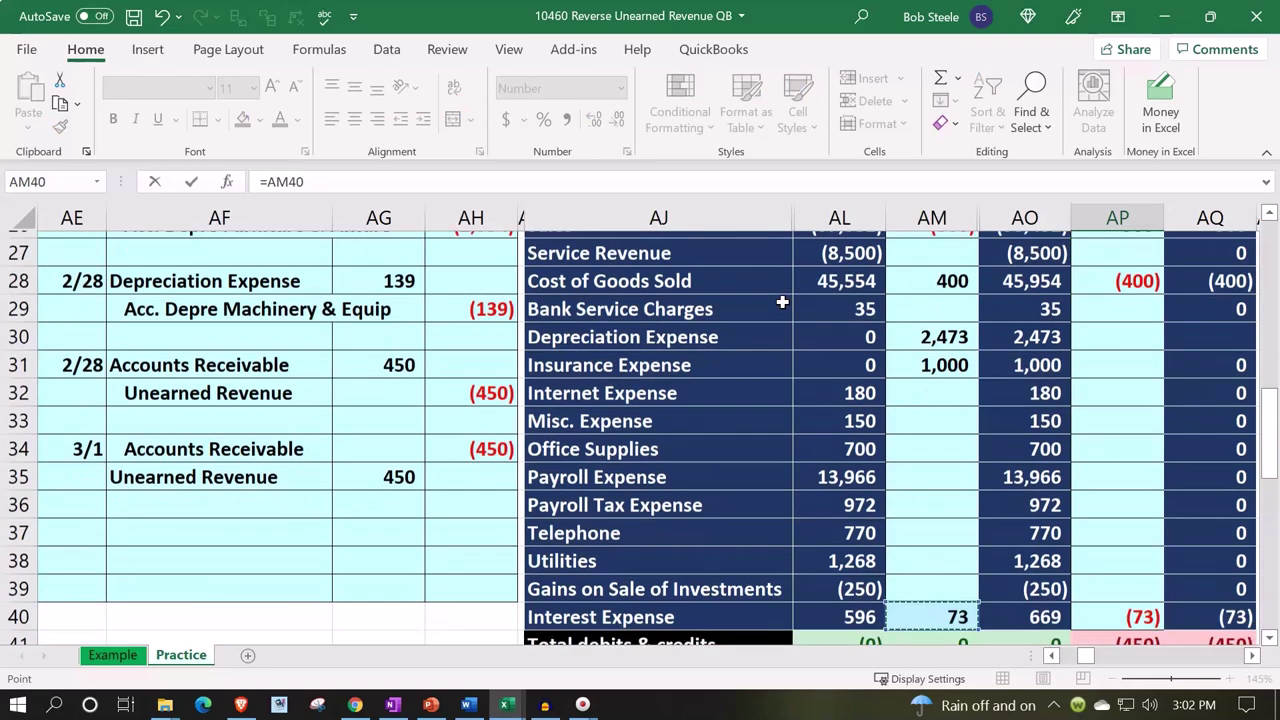
Link AP21 to AG35's 450 Unearned Revenue debit, zeroing its 3/01 trial balance in AQ21.
{"action": "key", "text": "Left"}
{"action": "key", "text": "Left"}
{"action": "key", "text": "Left"}
{"action": "key", "text": "Left"}
{"action": "key", "text": "Left"}
{"action": "key", "text": "Up"}
{"action": "key", "text": "Up"}
{"action": "key", "text": "Up"}
{"action": "key", "text": "Up"}
{"action": "key", "text": "Up"}
{"action": "key", "text": "Up"}
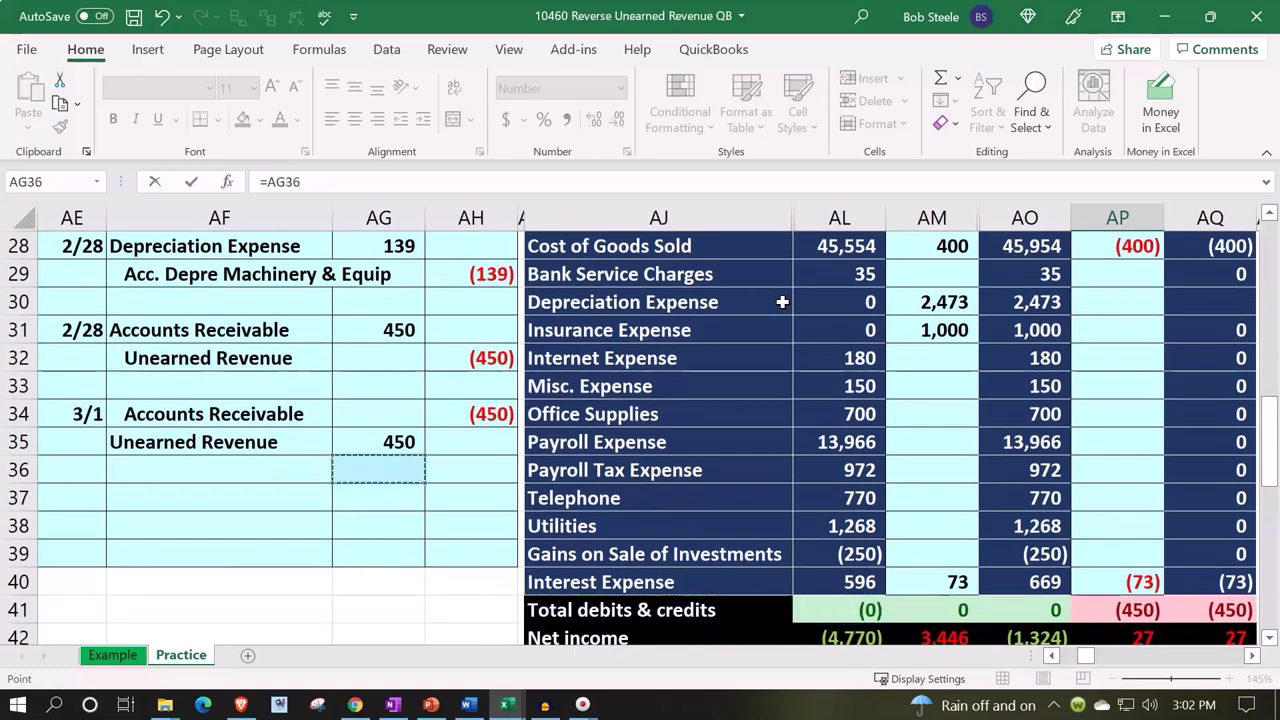
{"action": "key", "text": "Return"}
{"action": "key", "text": "Up"}
{"action": "scroll", "coordinate": [782, 302], "scroll_direction": "up", "scroll_amount": 1}
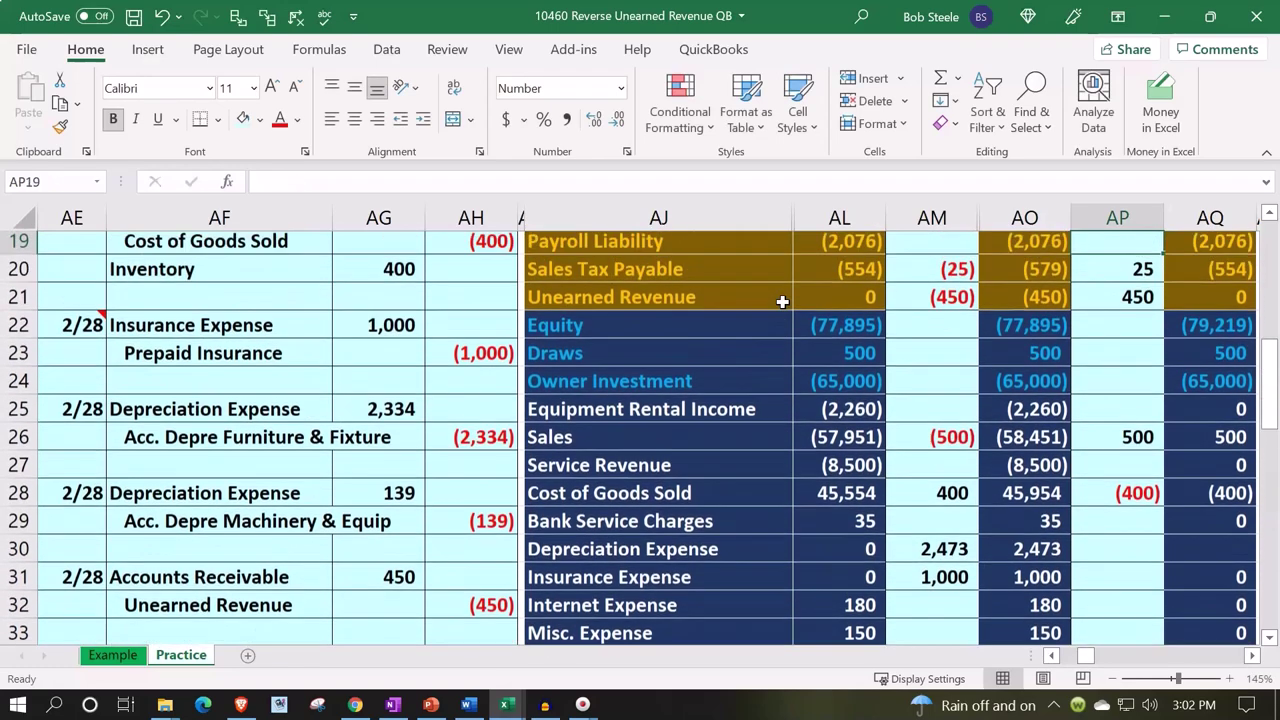
{"action": "key", "text": "Right"}
{"action": "scroll", "coordinate": [782, 302], "scroll_direction": "up", "scroll_amount": 3}
{"action": "scroll", "coordinate": [782, 302], "scroll_direction": "up", "scroll_amount": 3}
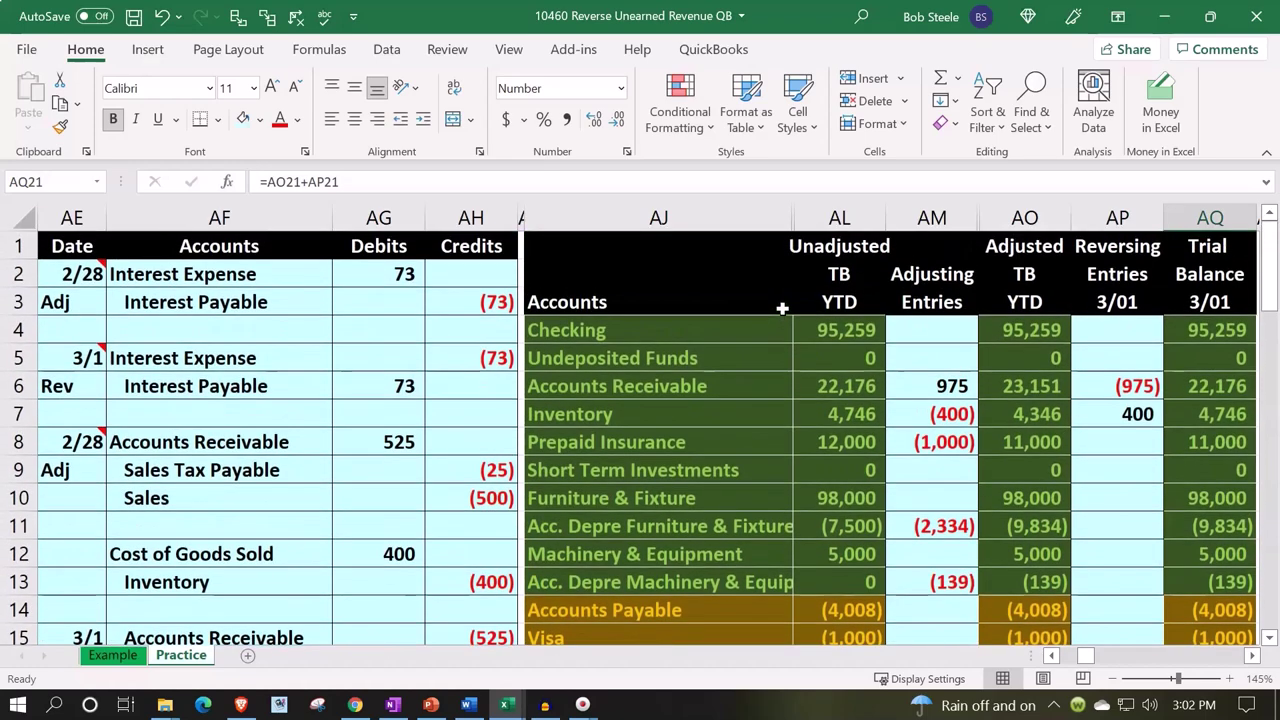
{"action": "left_click", "coordinate": [1170, 386]}
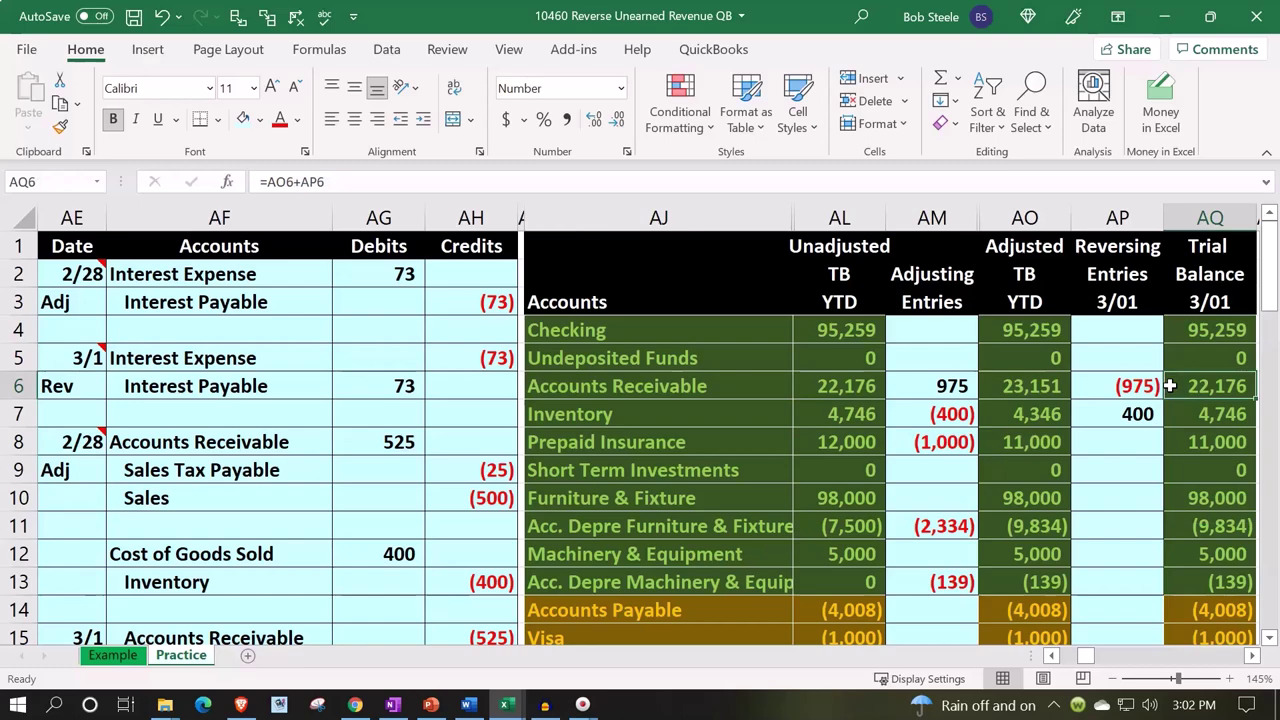
{"action": "scroll", "coordinate": [1170, 386], "scroll_direction": "down", "scroll_amount": 3}
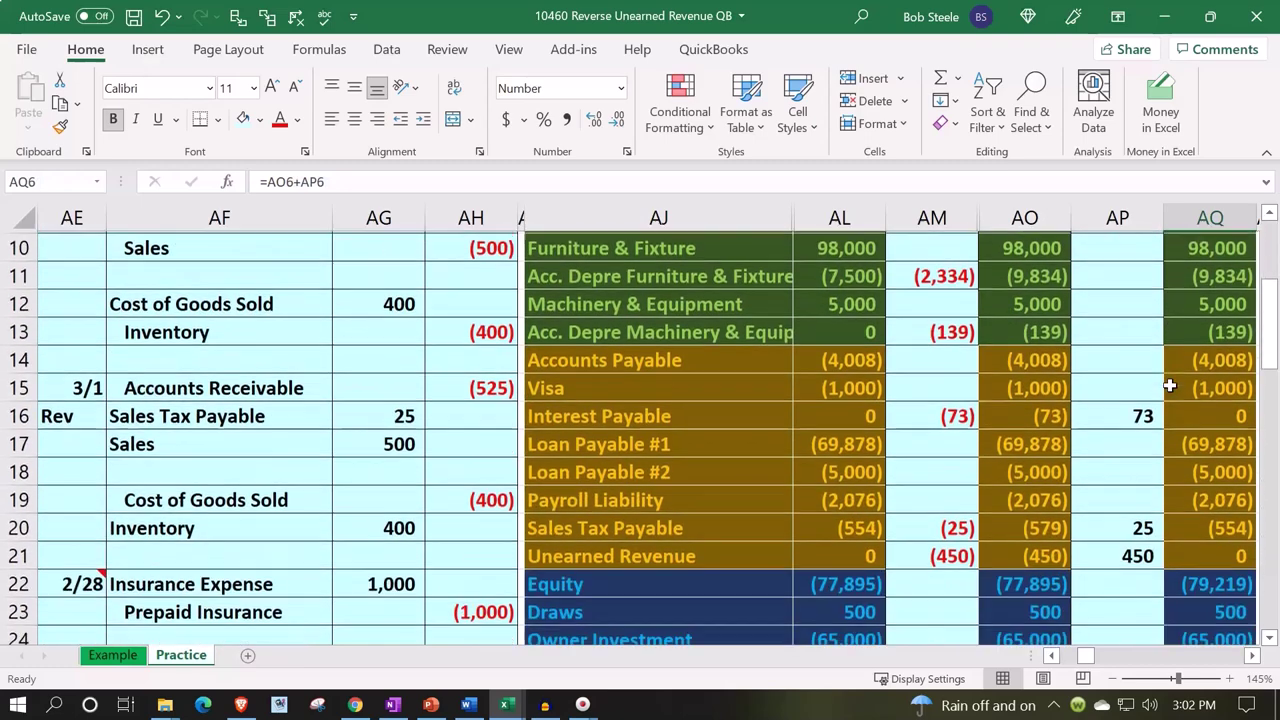
{"action": "scroll", "coordinate": [1170, 386], "scroll_direction": "down", "scroll_amount": 1}
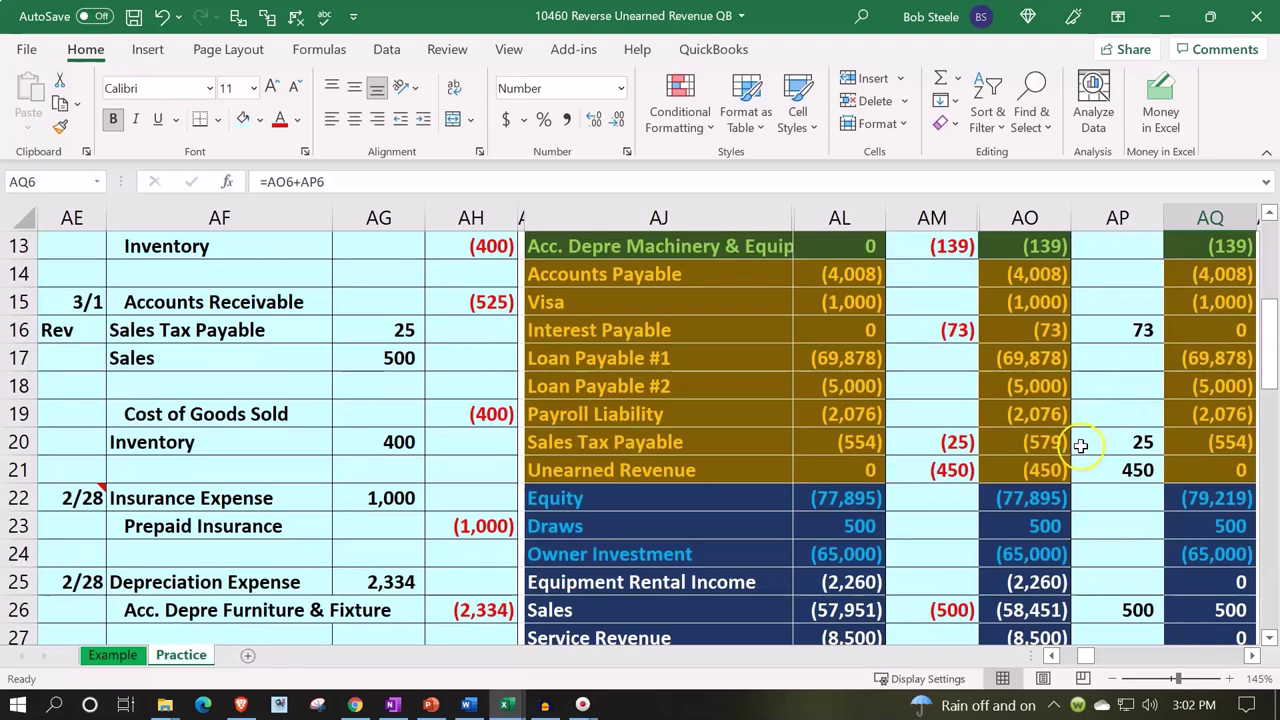
{"action": "left_click", "coordinate": [1050, 466]}
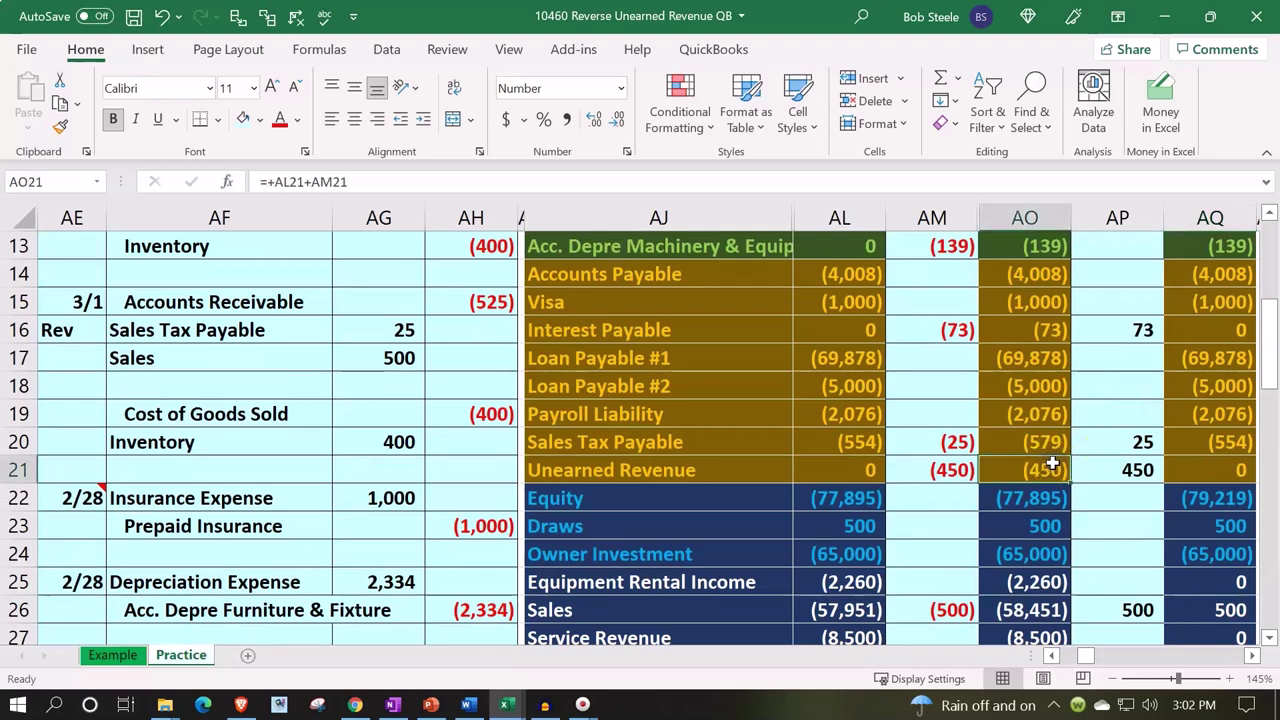
{"action": "left_click", "coordinate": [1199, 468]}
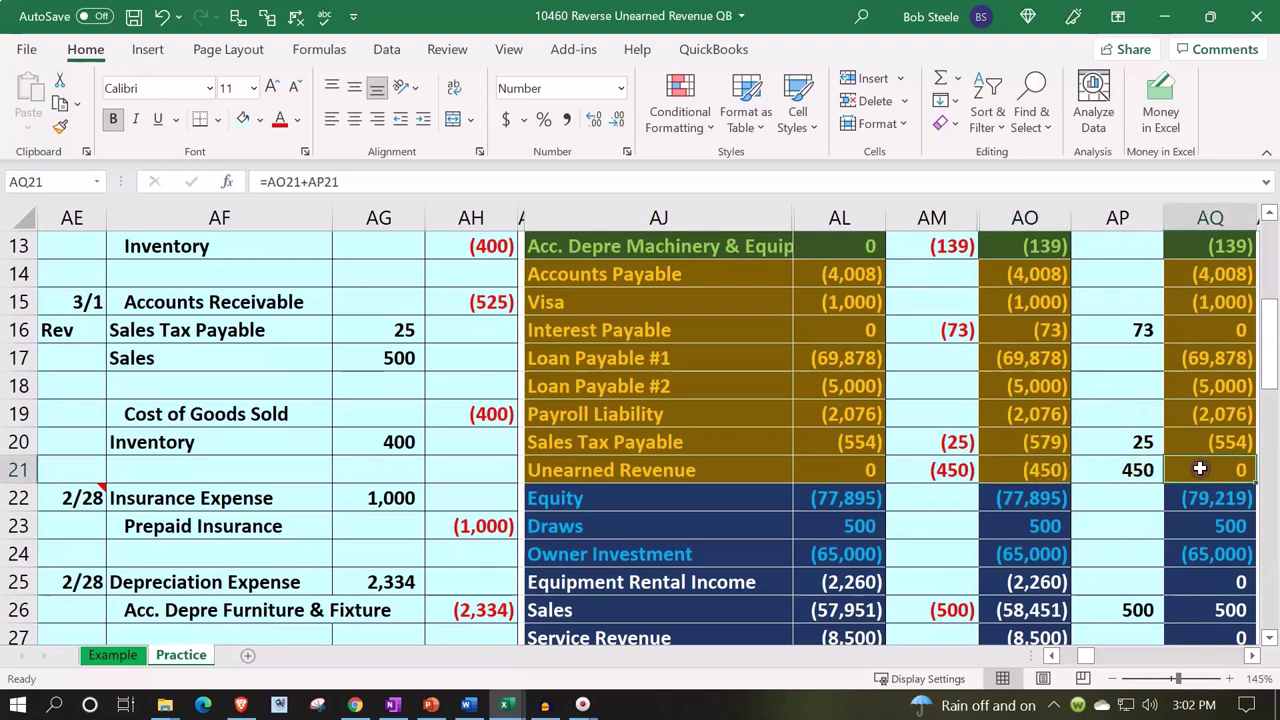
{"action": "scroll", "coordinate": [1199, 468], "scroll_direction": "down", "scroll_amount": 2}
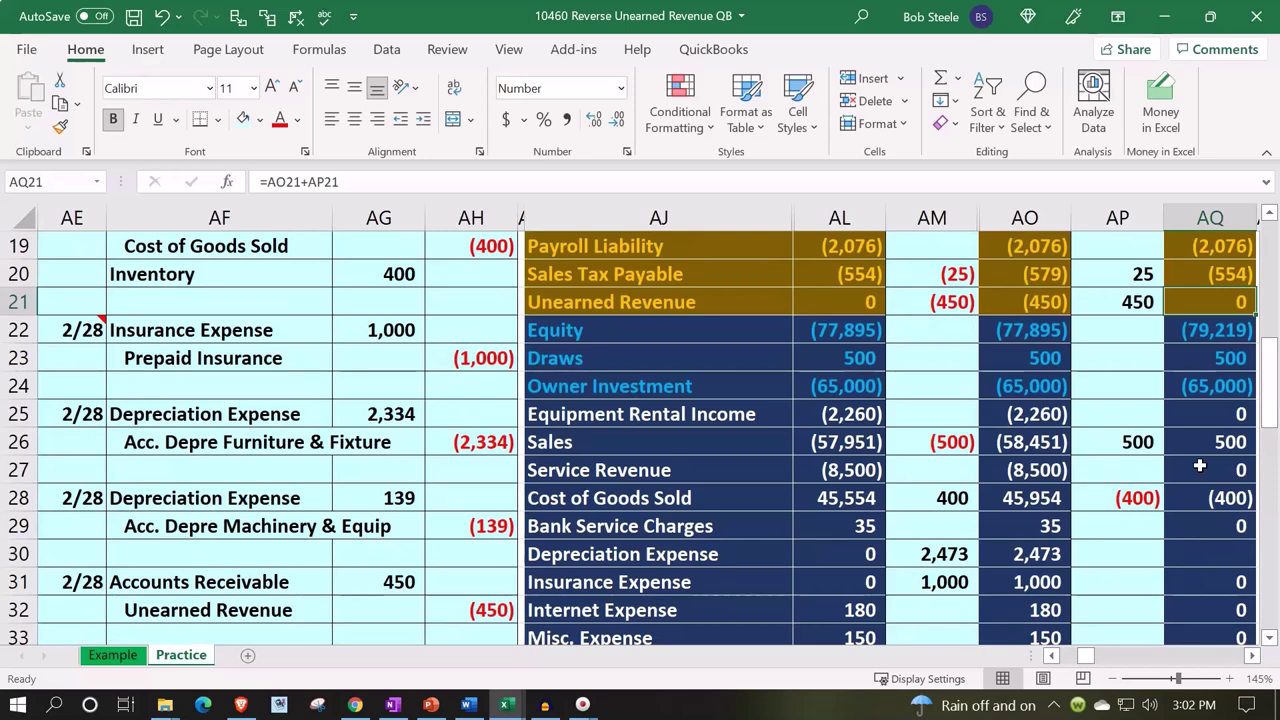
{"action": "left_click", "coordinate": [734, 314]}
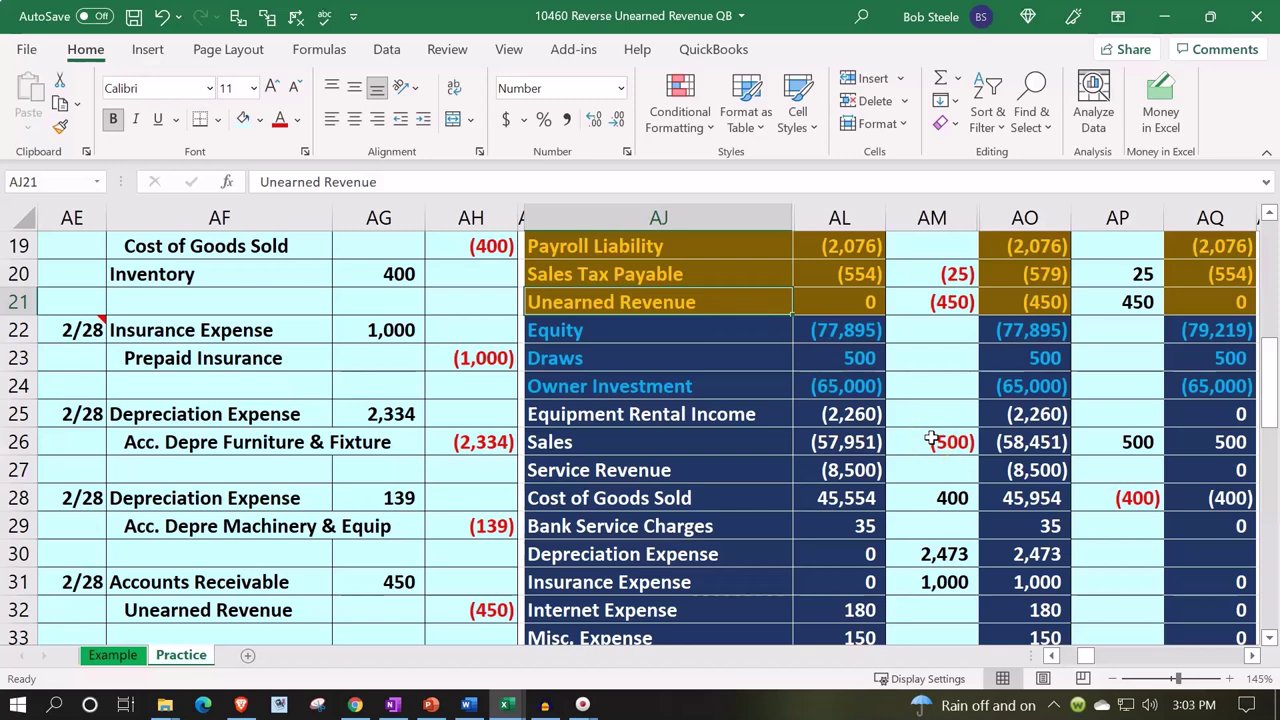
{"action": "scroll", "coordinate": [931, 440], "scroll_direction": "up", "scroll_amount": 3}
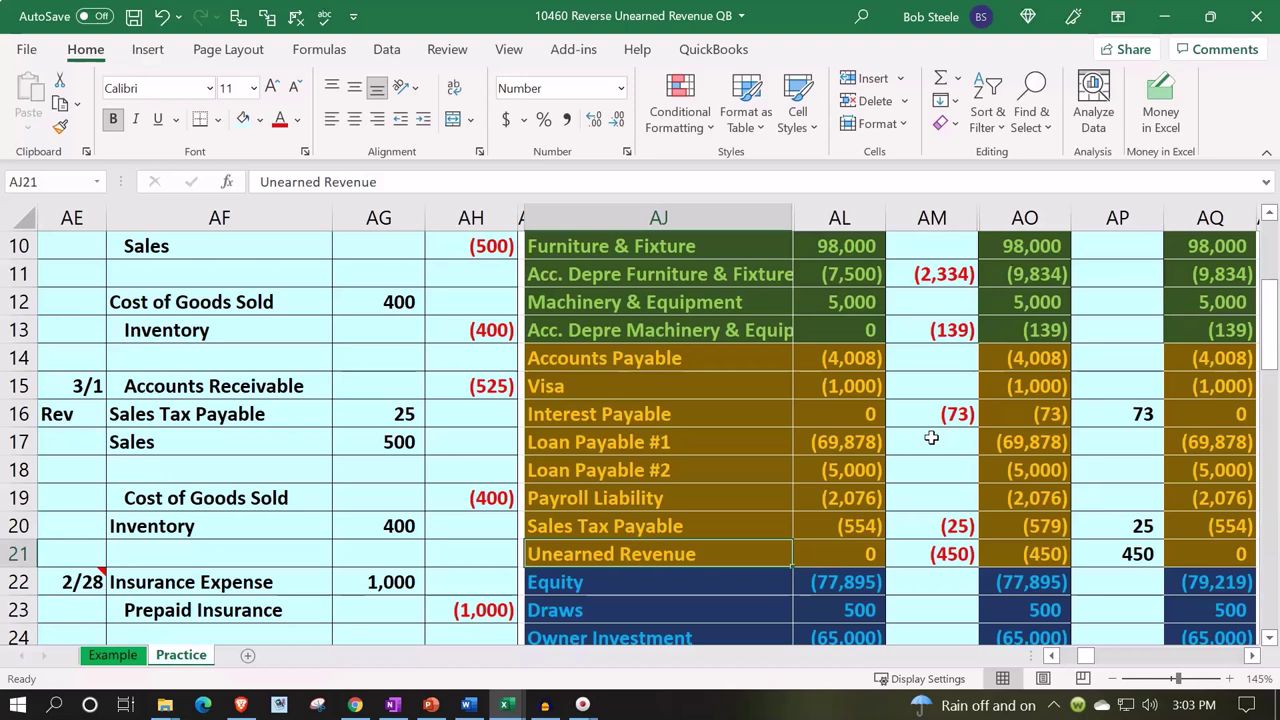
{"action": "scroll", "coordinate": [900, 430], "scroll_direction": "up", "scroll_amount": 3}
{"action": "left_click", "coordinate": [830, 423]}
{"action": "scroll", "coordinate": [835, 420], "scroll_direction": "down", "scroll_amount": 3}
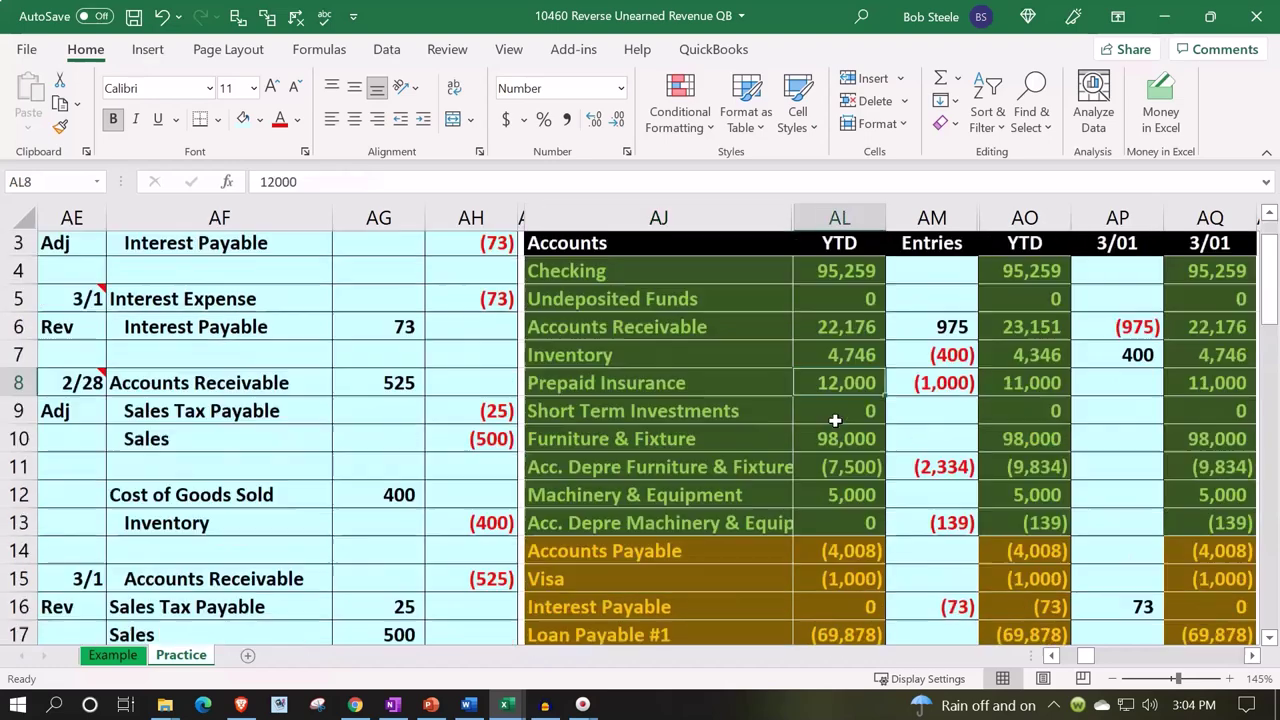
{"action": "scroll", "coordinate": [835, 420], "scroll_direction": "up", "scroll_amount": 3}
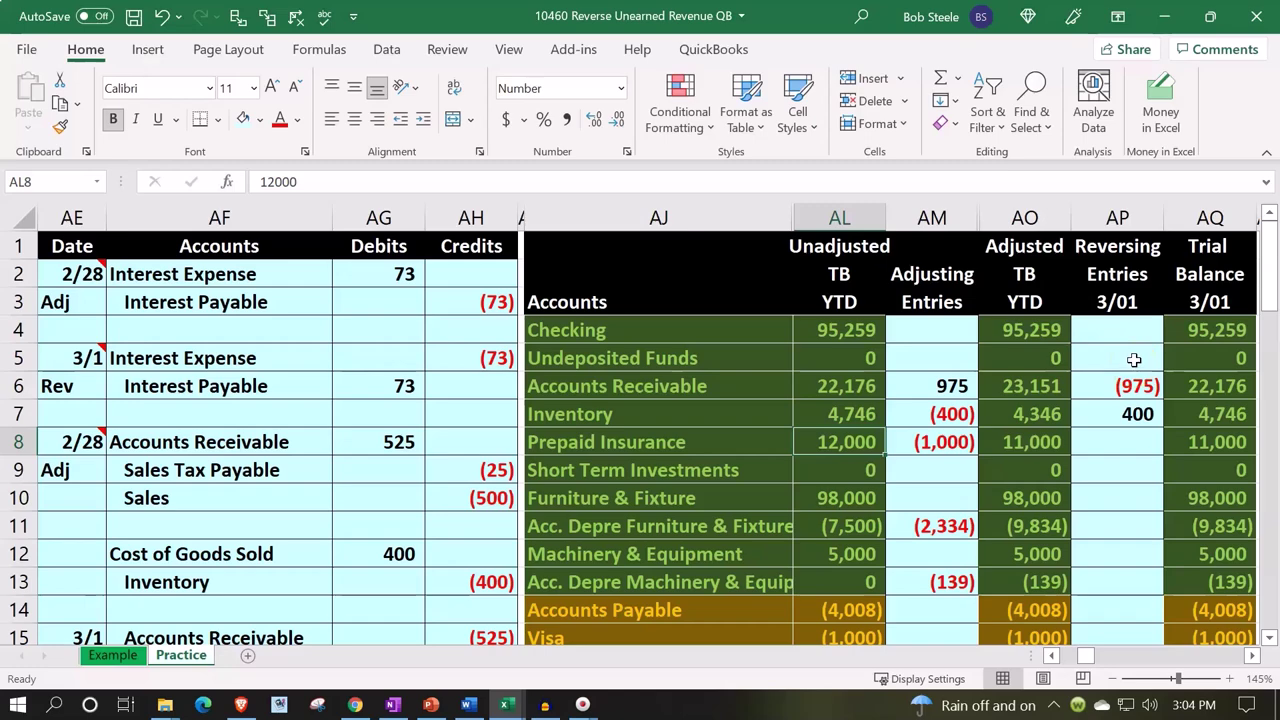
{"action": "left_click", "coordinate": [1124, 432]}
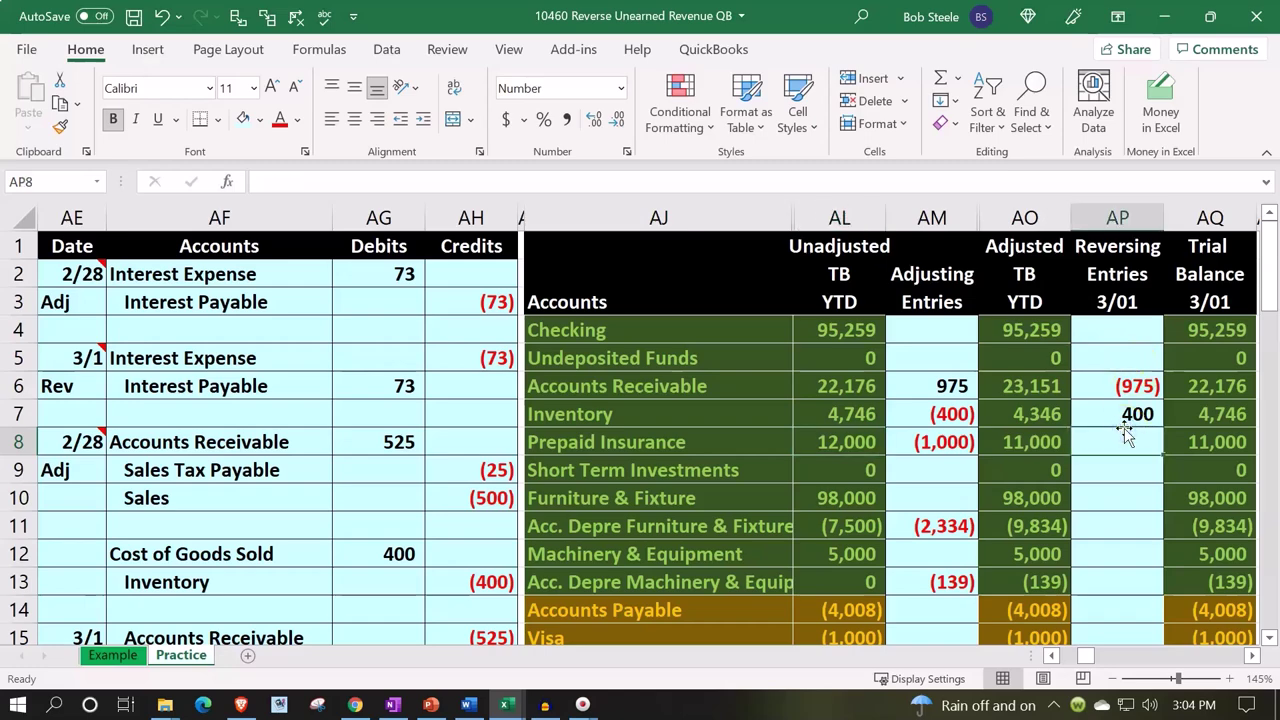
Browse the general ledger accounts and each customer subsidiary ledger, through the Adj Customer ledger.
{"action": "key", "text": "Right"}
{"action": "key", "text": "Right"}
{"action": "key", "text": "Right"}
{"action": "key", "text": "Right"}
{"action": "key", "text": "Right"}
{"action": "key", "text": "Right"}
{"action": "key", "text": "Right"}
{"action": "key", "text": "Right"}
{"action": "key", "text": "Right"}
{"action": "key", "text": "Right"}
{"action": "key", "text": "Right"}
{"action": "key", "text": "Right"}
{"action": "key", "text": "Right"}
{"action": "key", "text": "Right"}
{"action": "key", "text": "Right"}
{"action": "key", "text": "Right"}
{"action": "key", "text": "Right"}
{"action": "key", "text": "Right"}
{"action": "key", "text": "Right"}
{"action": "key", "text": "Right"}
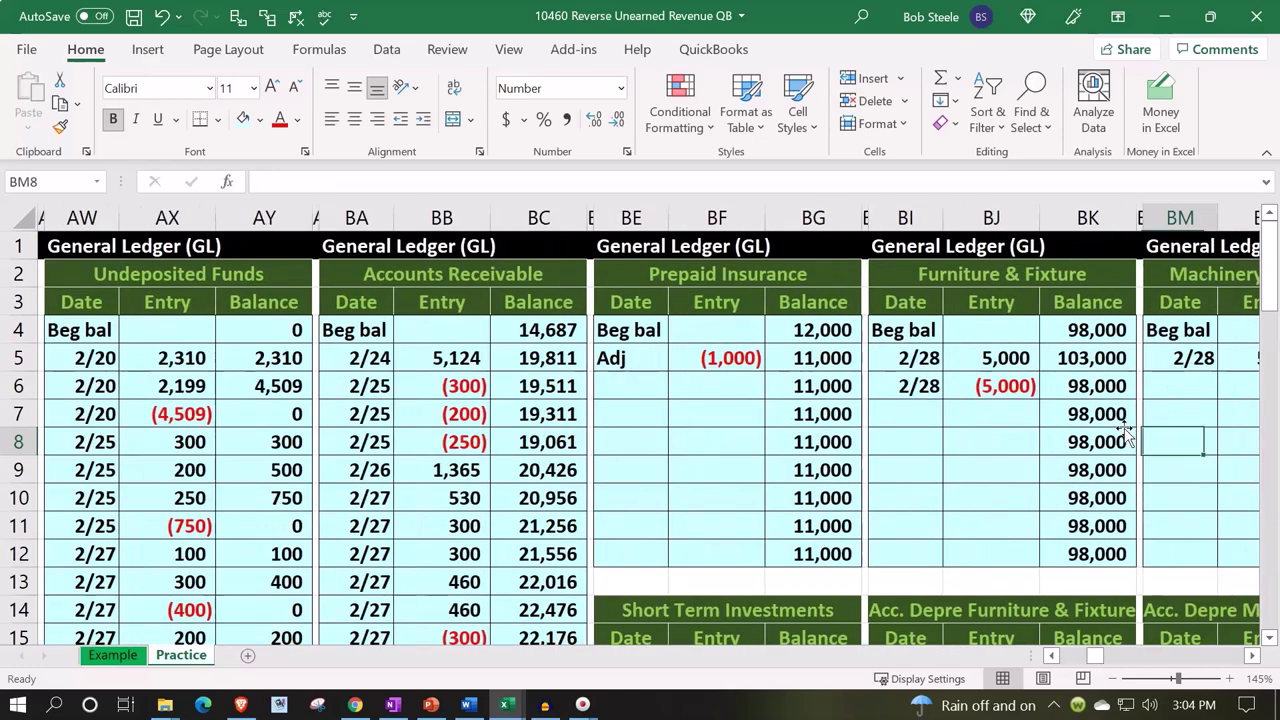
{"action": "key", "text": "Right"}
{"action": "key", "text": "Right"}
{"action": "key", "text": "Right"}
{"action": "key", "text": "Right"}
{"action": "key", "text": "Right"}
{"action": "key", "text": "Right"}
{"action": "key", "text": "Right"}
{"action": "key", "text": "Right"}
{"action": "key", "text": "Right"}
{"action": "key", "text": "Right"}
{"action": "key", "text": "Right"}
{"action": "key", "text": "Right"}
{"action": "key", "text": "Right"}
{"action": "key", "text": "Right"}
{"action": "key", "text": "Right"}
{"action": "key", "text": "Right"}
{"action": "key", "text": "Right"}
{"action": "key", "text": "Right"}
{"action": "key", "text": "Right"}
{"action": "key", "text": "Right"}
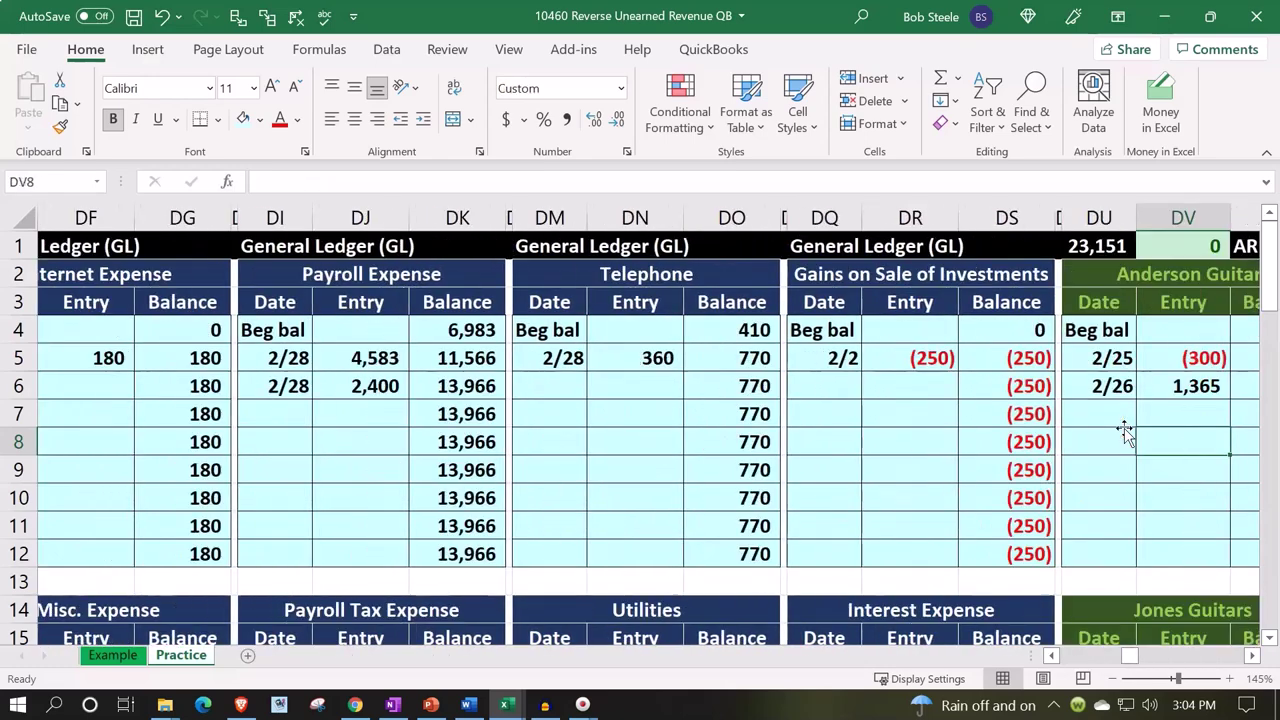
{"action": "key", "text": "Right"}
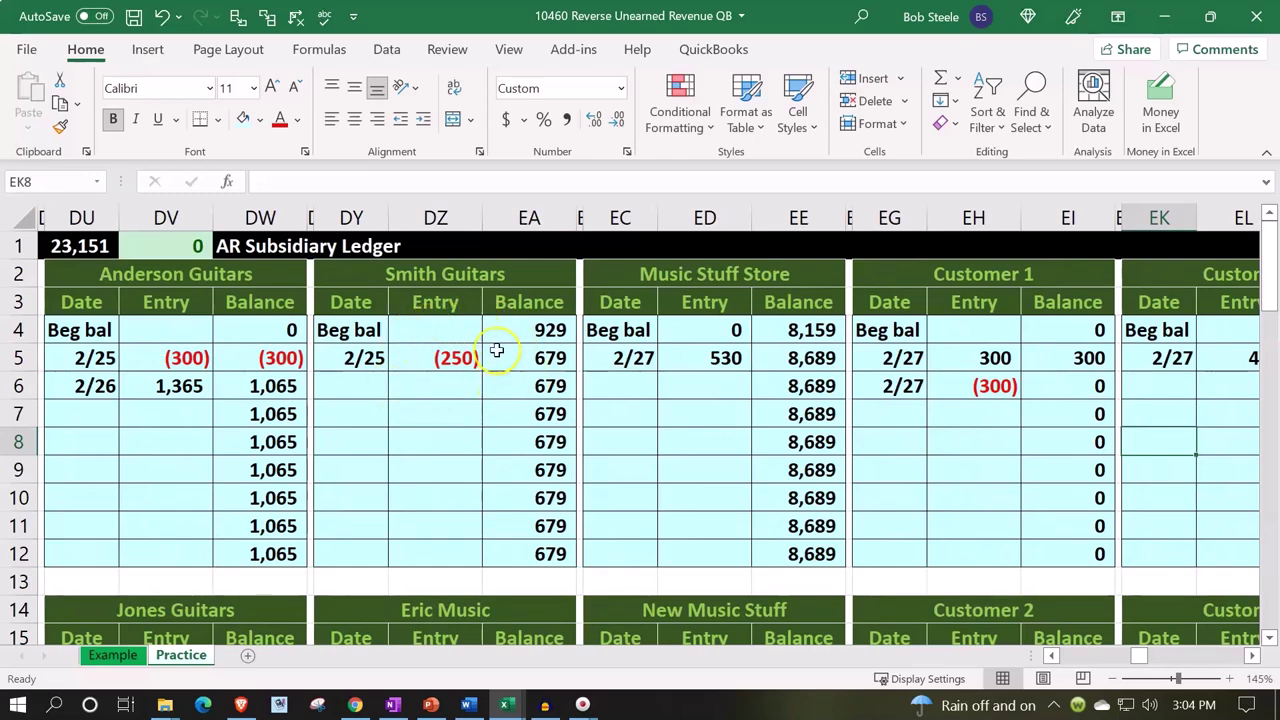
{"action": "scroll", "coordinate": [502, 505], "scroll_direction": "down", "scroll_amount": 2}
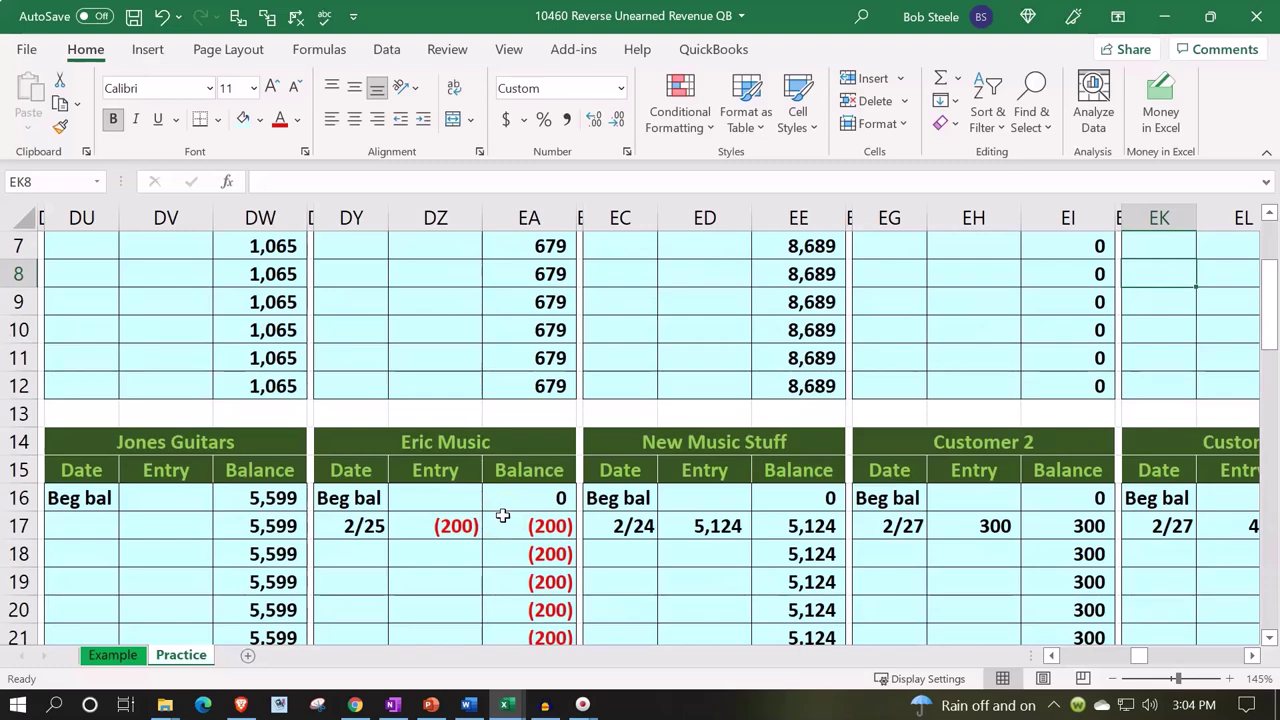
{"action": "left_click", "coordinate": [1097, 491]}
{"action": "key", "text": "Right"}
{"action": "key", "text": "Right"}
{"action": "key", "text": "Right"}
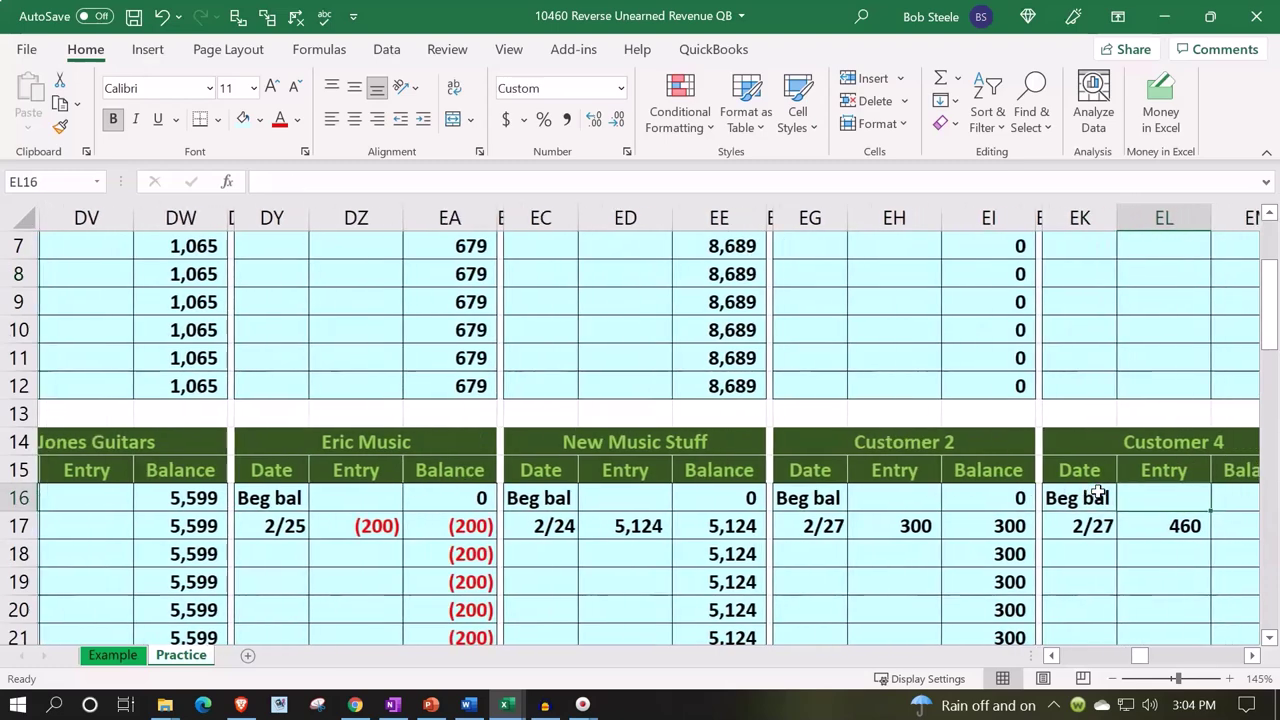
{"action": "key", "text": "Right"}
{"action": "key", "text": "Right"}
{"action": "key", "text": "Right"}
{"action": "key", "text": "Right"}
{"action": "key", "text": "Right"}
{"action": "key", "text": "Right"}
{"action": "key", "text": "Right"}
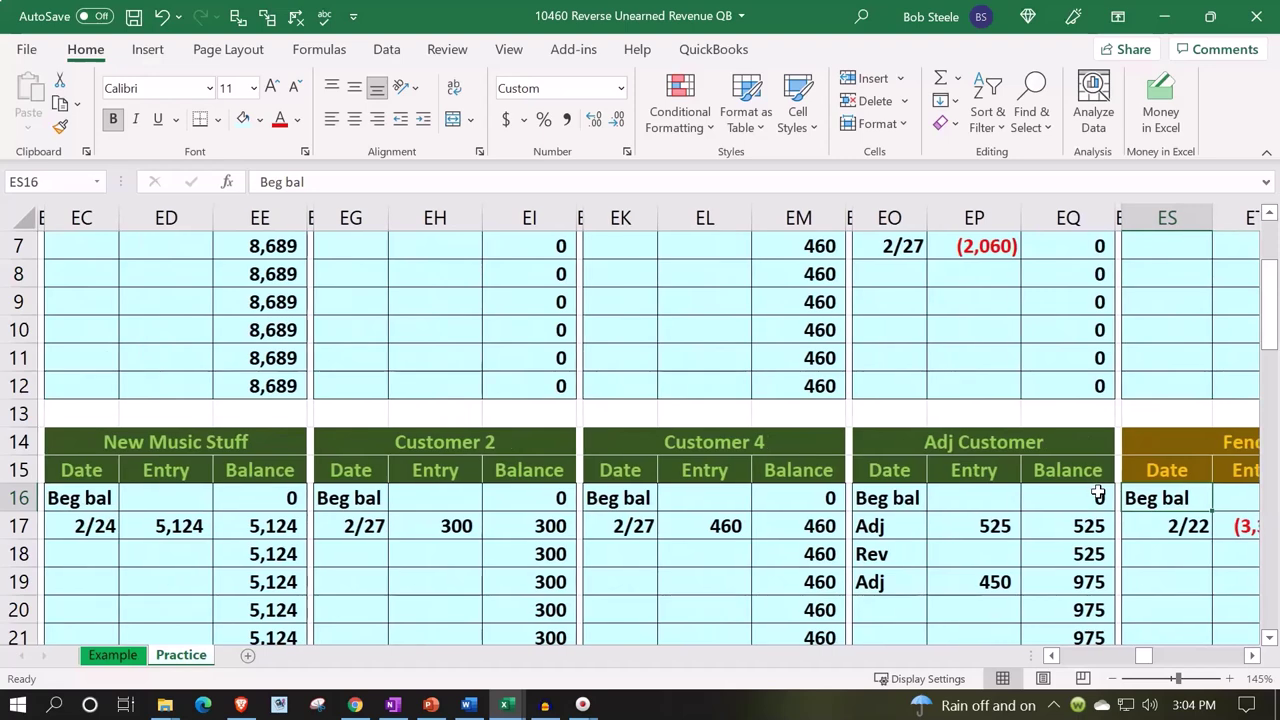
{"action": "scroll", "coordinate": [1097, 493], "scroll_direction": "down", "scroll_amount": 1}
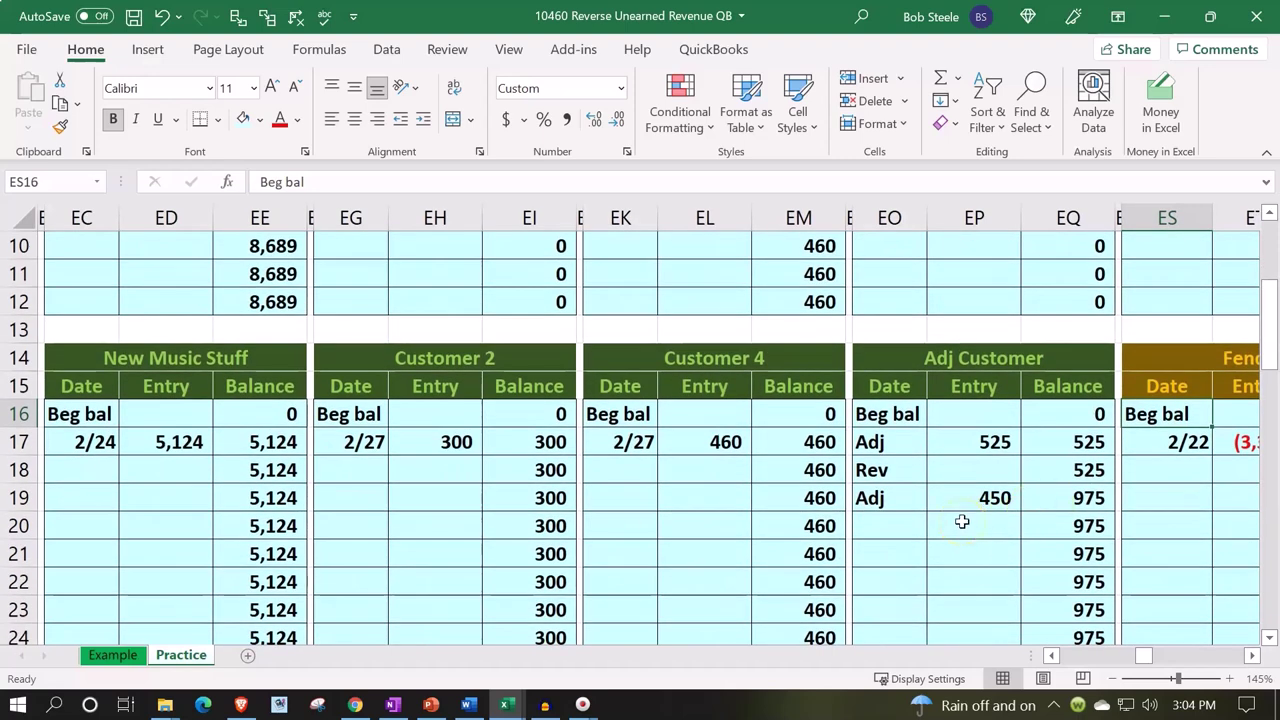
{"action": "scroll", "coordinate": [962, 521], "scroll_direction": "up", "scroll_amount": 3}
Review the 23,151 customer balance total, then return to trial balance columns AJ–AQ.
{"action": "left_click", "coordinate": [540, 245]}
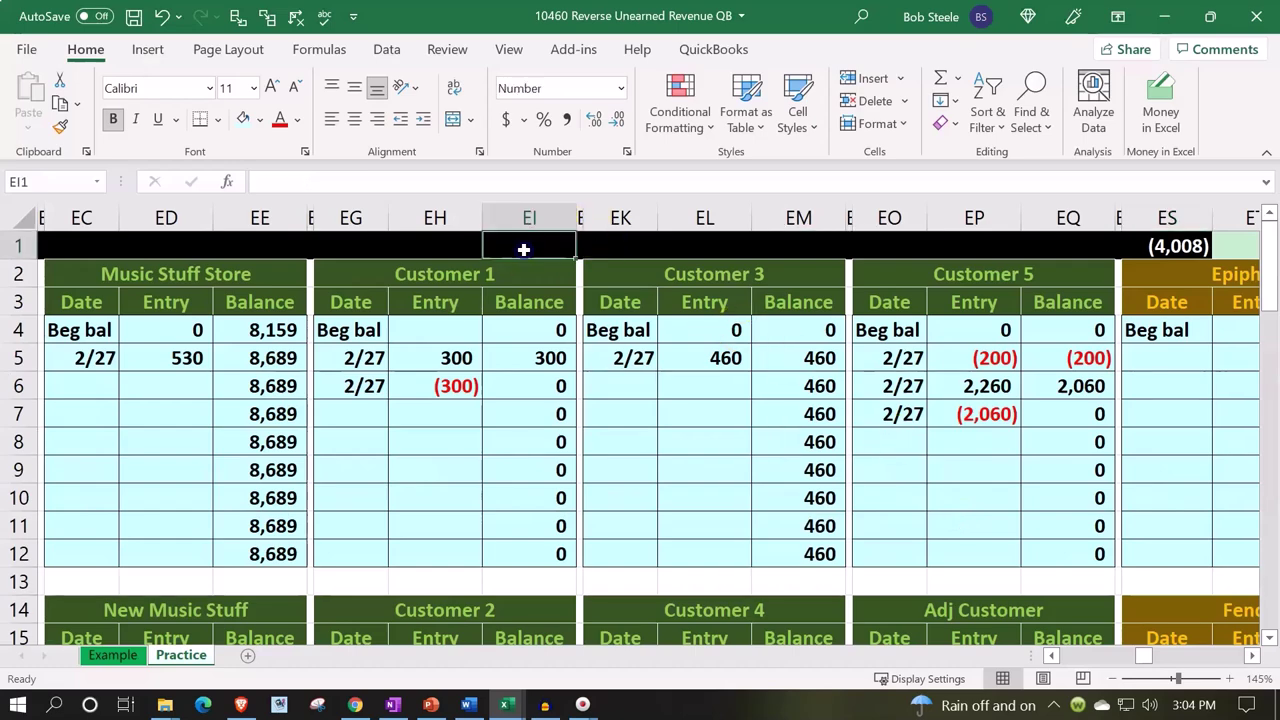
{"action": "key", "text": "Left"}
{"action": "key", "text": "Left"}
{"action": "key", "text": "Left"}
{"action": "key", "text": "Left"}
{"action": "key", "text": "Left"}
{"action": "key", "text": "Left"}
{"action": "key", "text": "Left"}
{"action": "key", "text": "Left"}
{"action": "key", "text": "Left"}
{"action": "key", "text": "Left"}
{"action": "key", "text": "Left"}
{"action": "key", "text": "Left"}
{"action": "key", "text": "Left"}
{"action": "key", "text": "Left"}
{"action": "key", "text": "Left"}
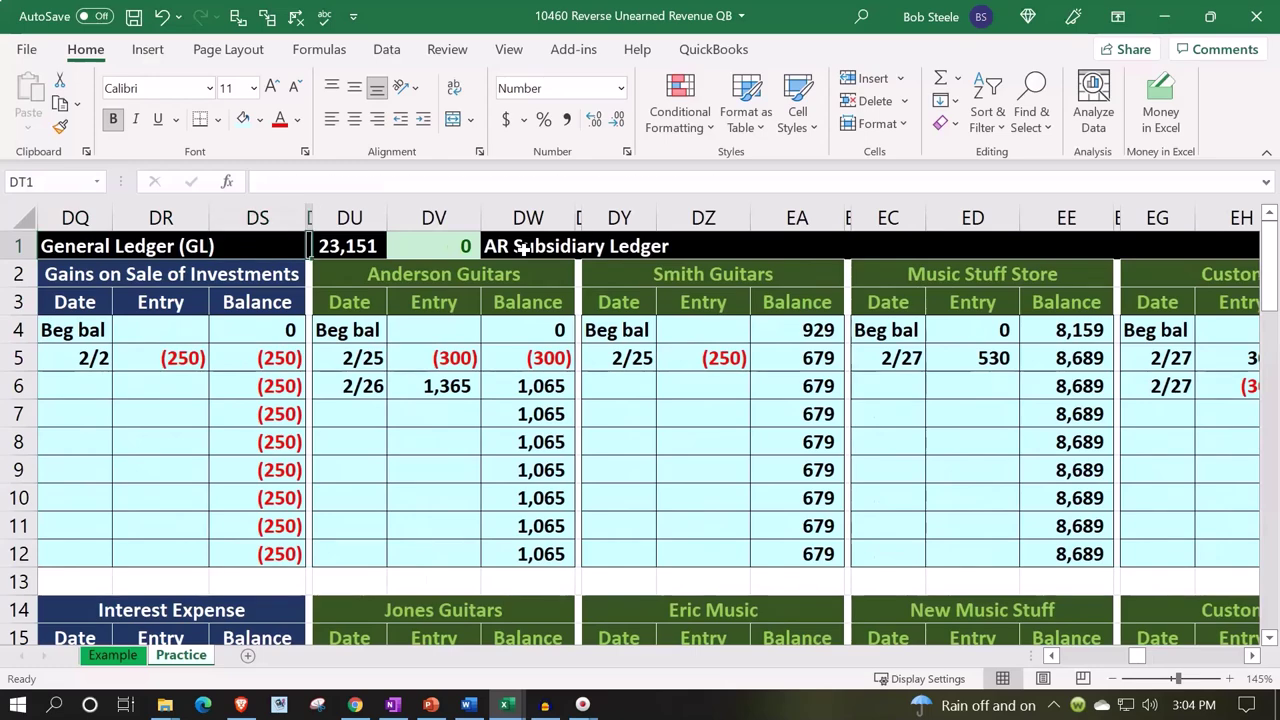
{"action": "key", "text": "Right"}
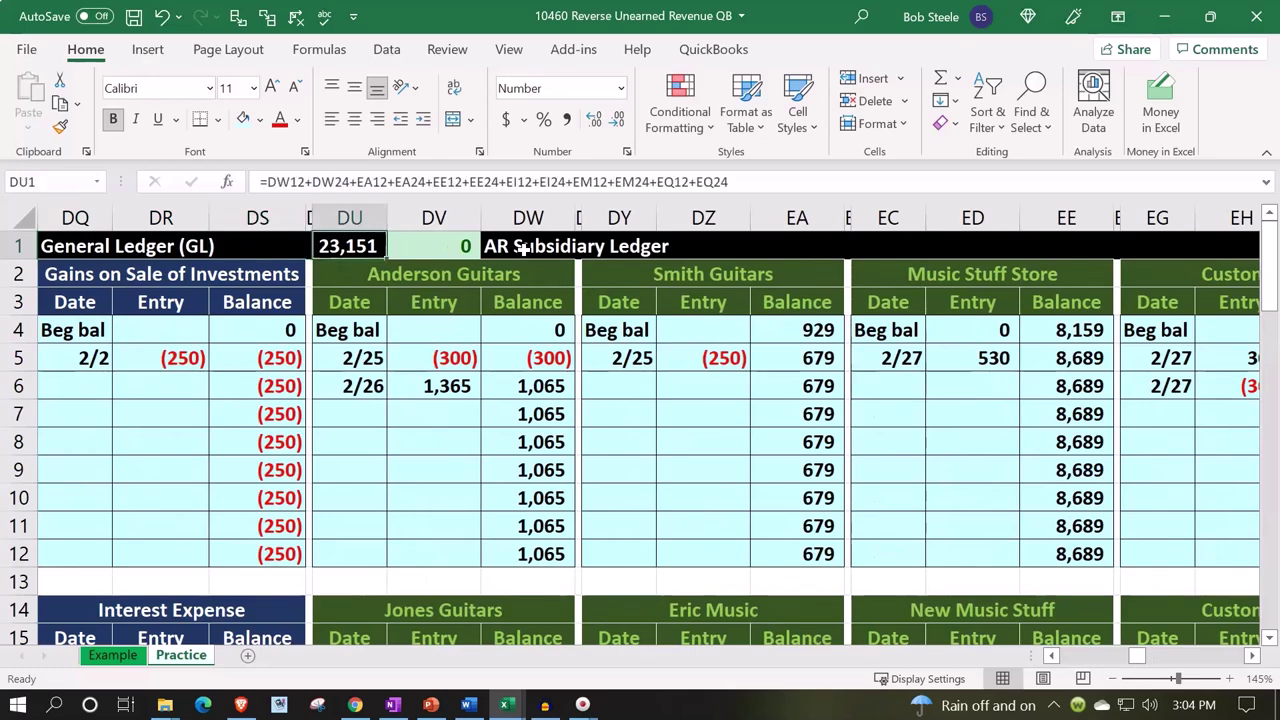
{"action": "key", "text": "Left"}
{"action": "key", "text": "Left"}
{"action": "key", "text": "Left"}
{"action": "key", "text": "Left"}
{"action": "key", "text": "Left"}
{"action": "key", "text": "Left"}
{"action": "key", "text": "Left"}
{"action": "key", "text": "Left"}
{"action": "key", "text": "Left"}
{"action": "key", "text": "Left"}
{"action": "key", "text": "Left"}
{"action": "key", "text": "Left"}
{"action": "key", "text": "Left"}
{"action": "key", "text": "Left"}
{"action": "key", "text": "Left"}
{"action": "key", "text": "Left"}
{"action": "key", "text": "Left"}
{"action": "key", "text": "Left"}
{"action": "key", "text": "Left"}
{"action": "key", "text": "Left"}
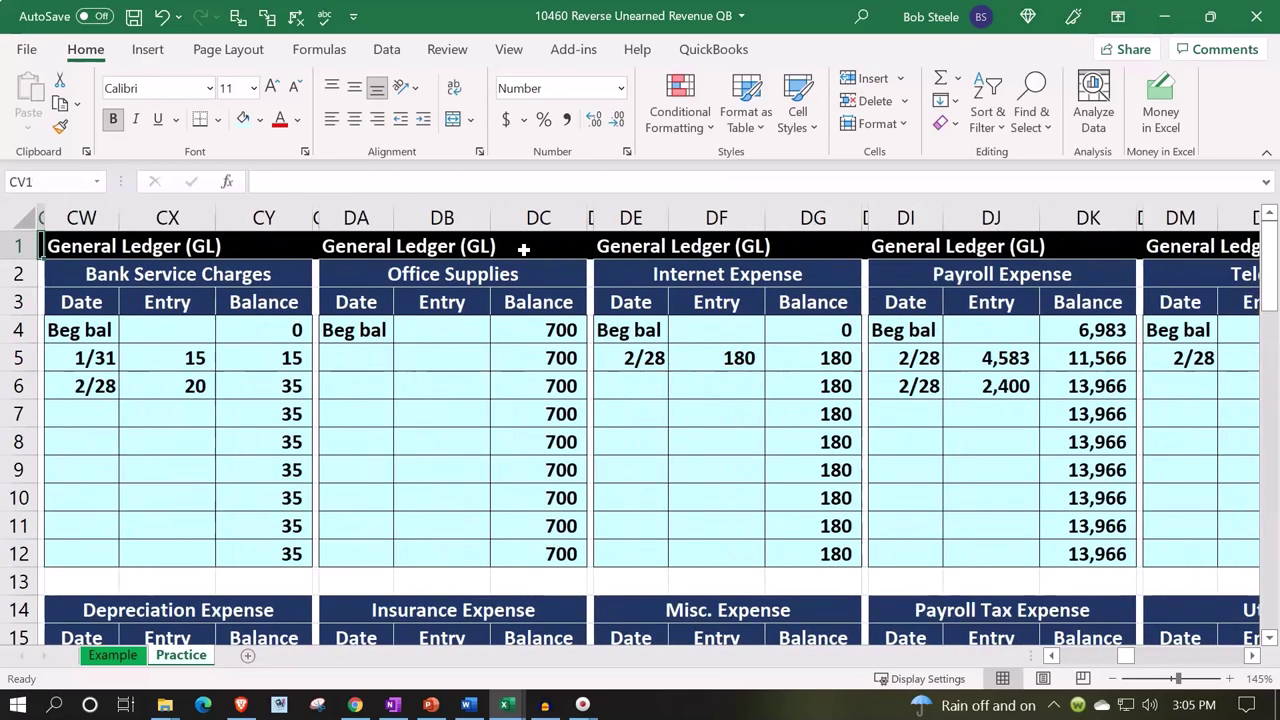
{"action": "key", "text": "Left"}
{"action": "key", "text": "Left"}
{"action": "key", "text": "Left"}
{"action": "key", "text": "Left"}
{"action": "key", "text": "Left"}
{"action": "key", "text": "Left"}
{"action": "key", "text": "Left"}
{"action": "key", "text": "Left"}
{"action": "key", "text": "Left"}
{"action": "key", "text": "Left"}
{"action": "key", "text": "Left"}
{"action": "key", "text": "Left"}
{"action": "key", "text": "Left"}
{"action": "key", "text": "Left"}
{"action": "key", "text": "Left"}
{"action": "key", "text": "Left"}
{"action": "key", "text": "Left"}
{"action": "key", "text": "Left"}
{"action": "key", "text": "Left"}
{"action": "key", "text": "Left"}
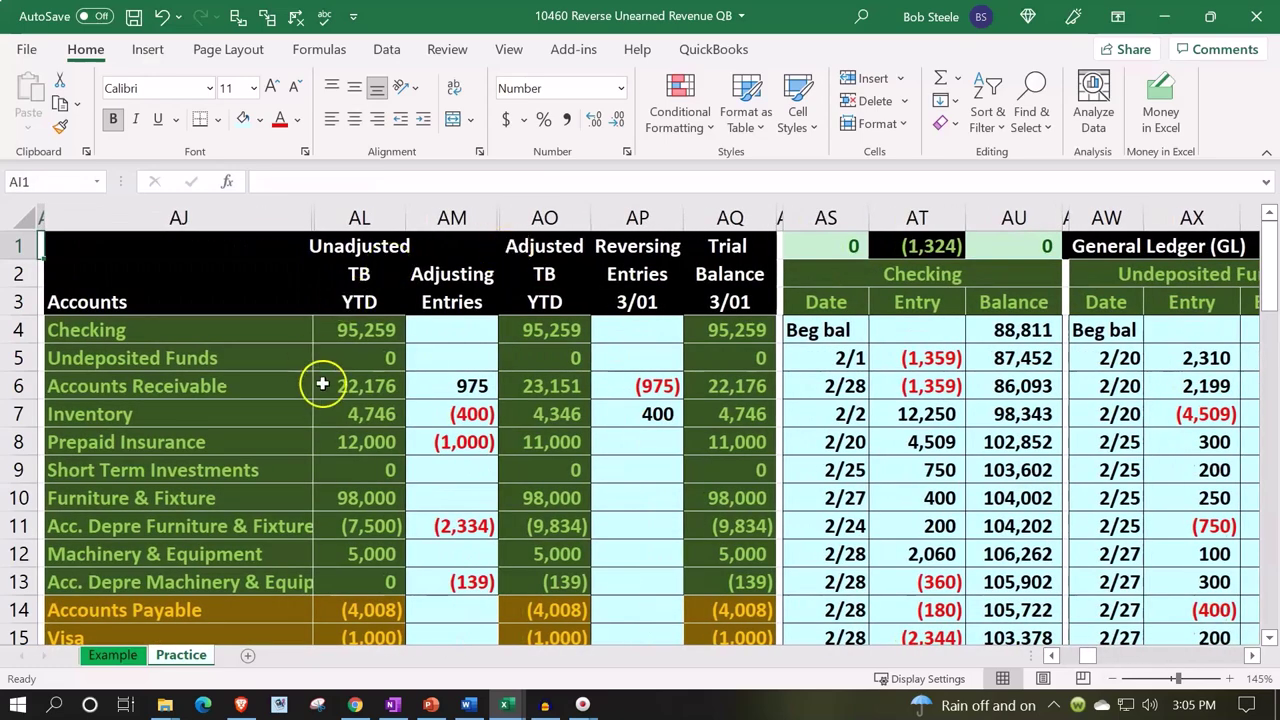
{"action": "left_click", "coordinate": [556, 386]}
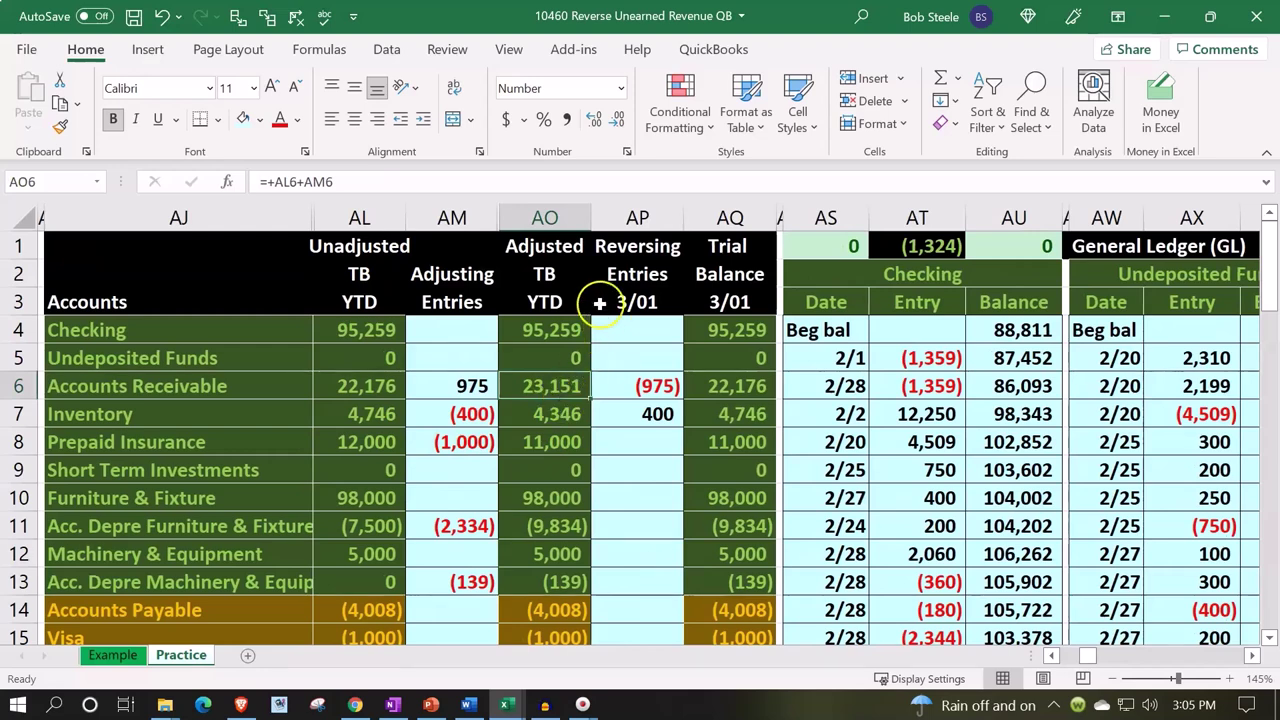
{"action": "left_click", "coordinate": [744, 380]}
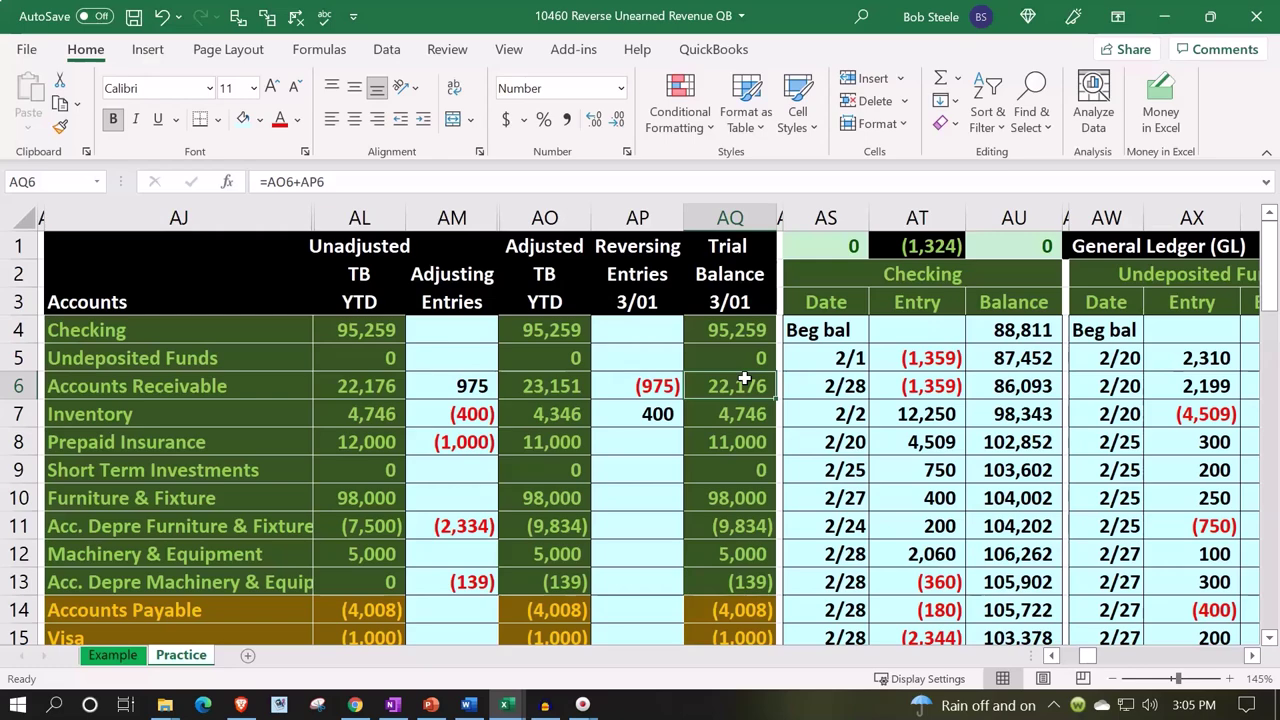
{"action": "scroll", "coordinate": [744, 380], "scroll_direction": "down", "scroll_amount": 3}
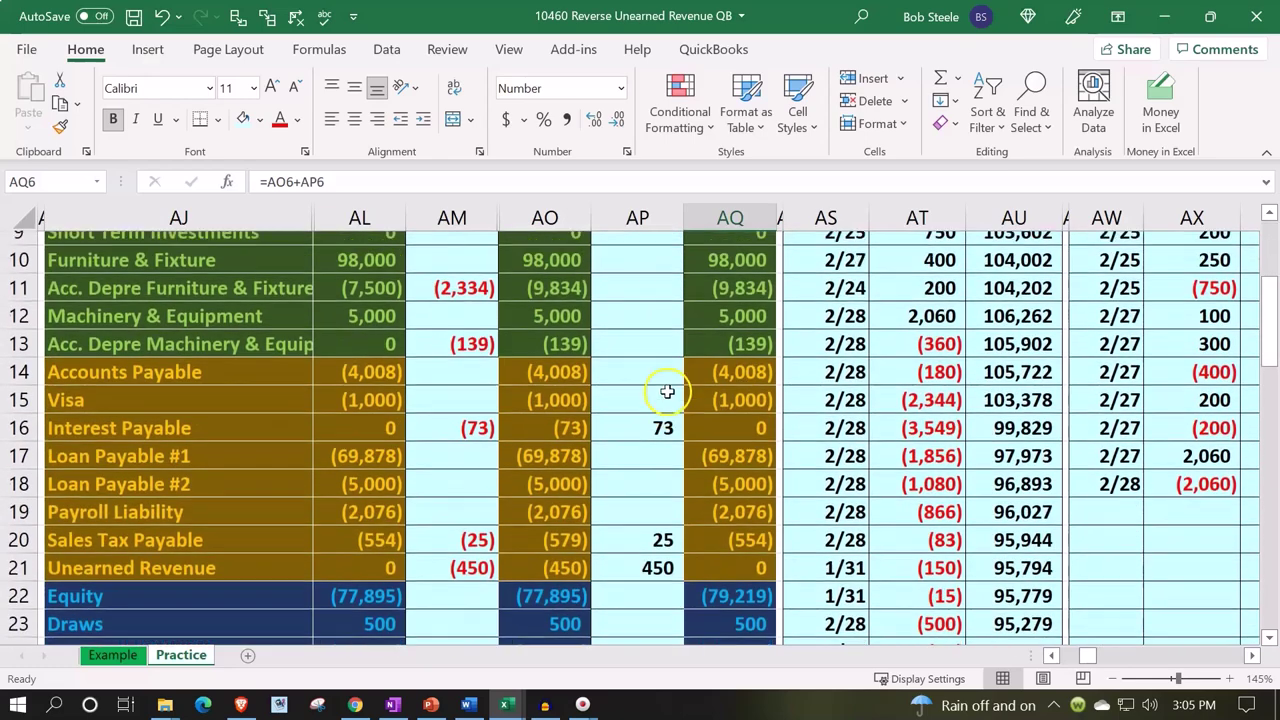
{"action": "scroll", "coordinate": [667, 392], "scroll_direction": "up", "scroll_amount": 3}
{"action": "left_click", "coordinate": [572, 303]}
{"action": "left_click", "coordinate": [755, 313]}
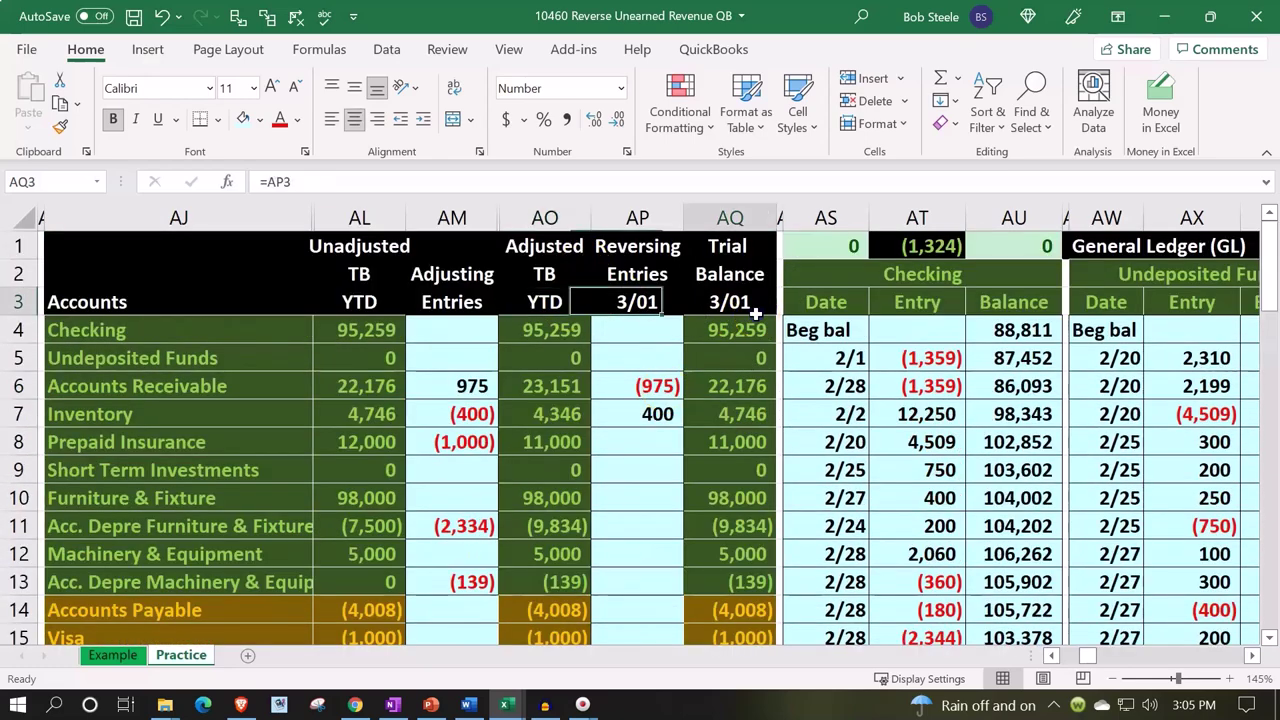
{"action": "scroll", "coordinate": [855, 463], "scroll_direction": "down", "scroll_amount": 4}
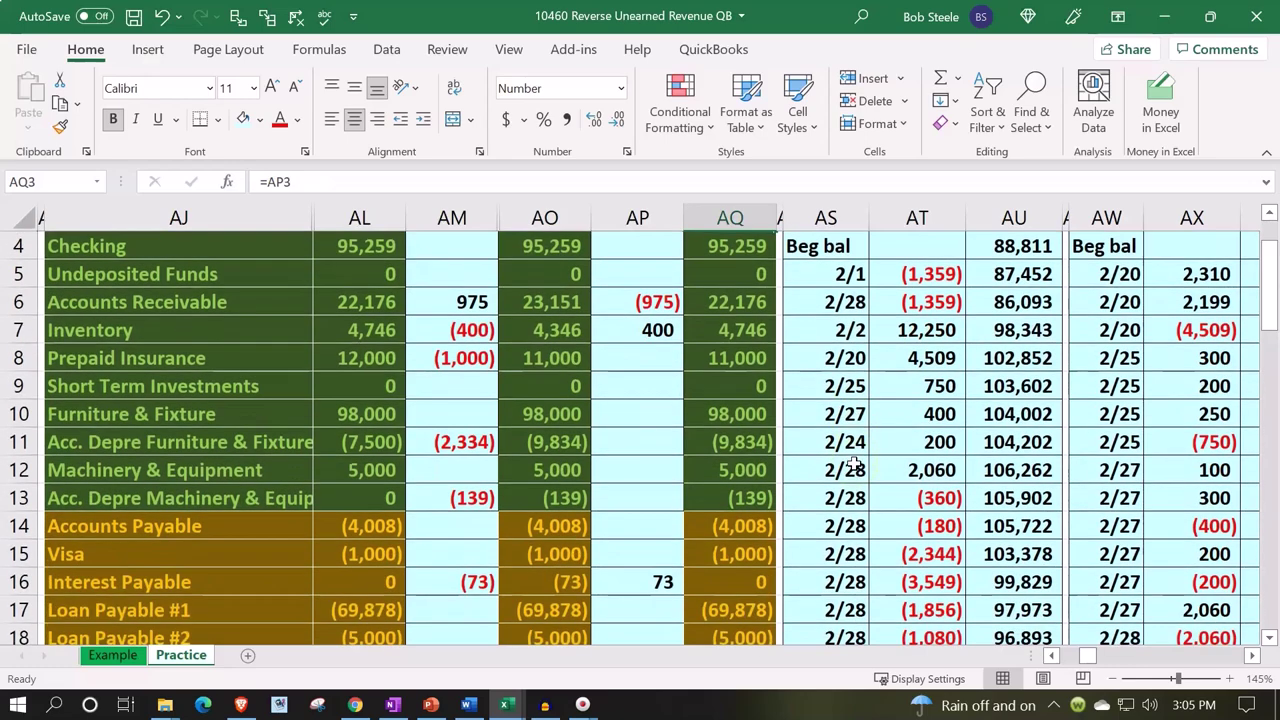
{"action": "scroll", "coordinate": [852, 463], "scroll_direction": "down", "scroll_amount": 3}
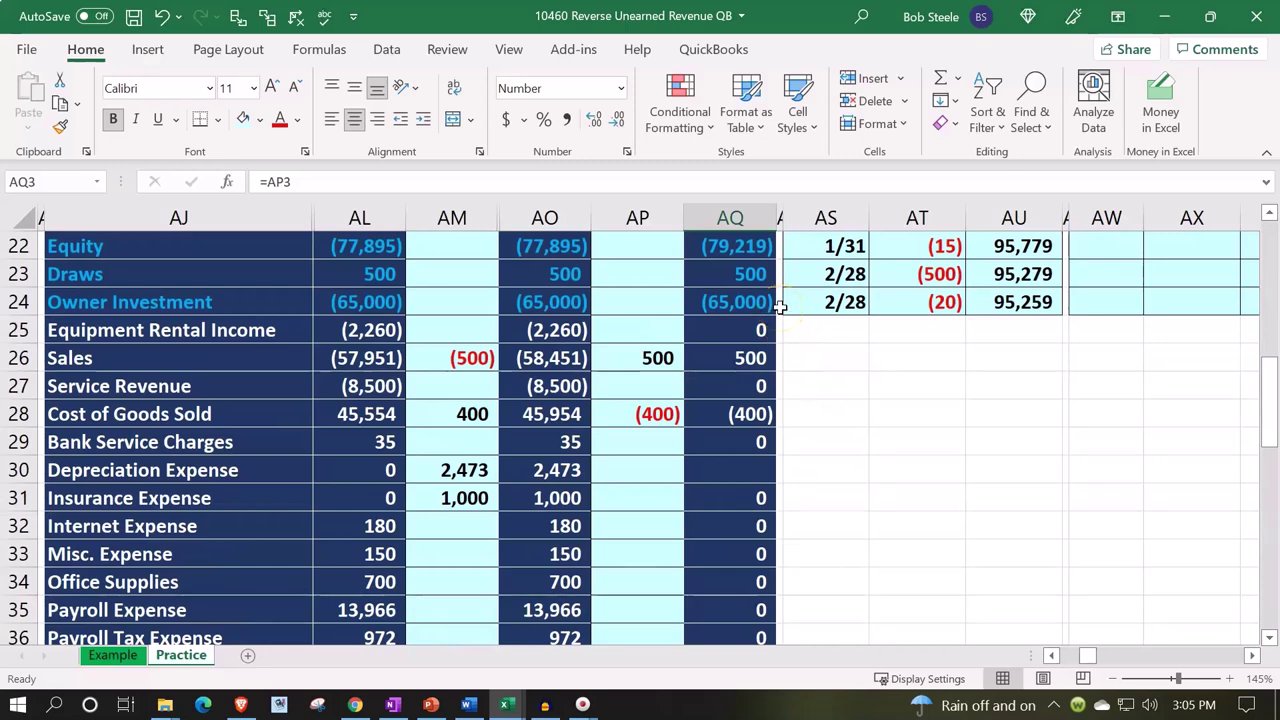
{"action": "left_click", "coordinate": [565, 335]}
{"action": "left_click_drag", "start_coordinate": [565, 335], "coordinate": [548, 545]}
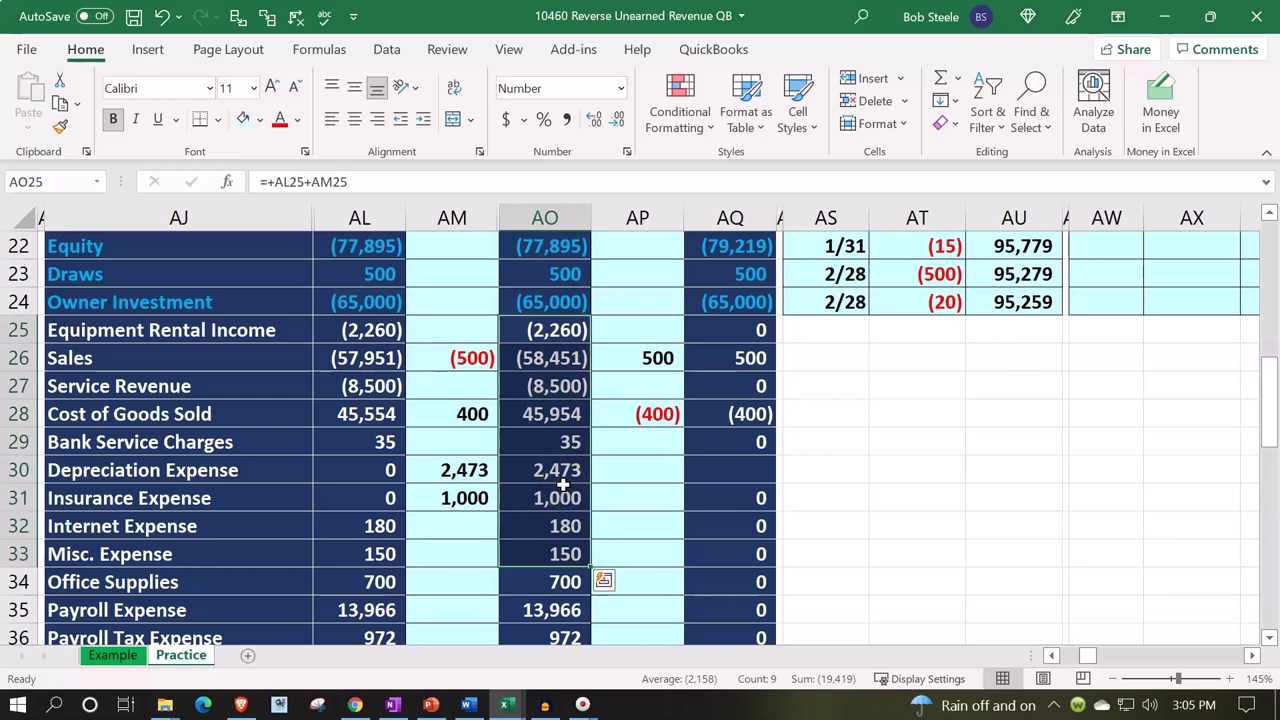
{"action": "double_click", "coordinate": [736, 250]}
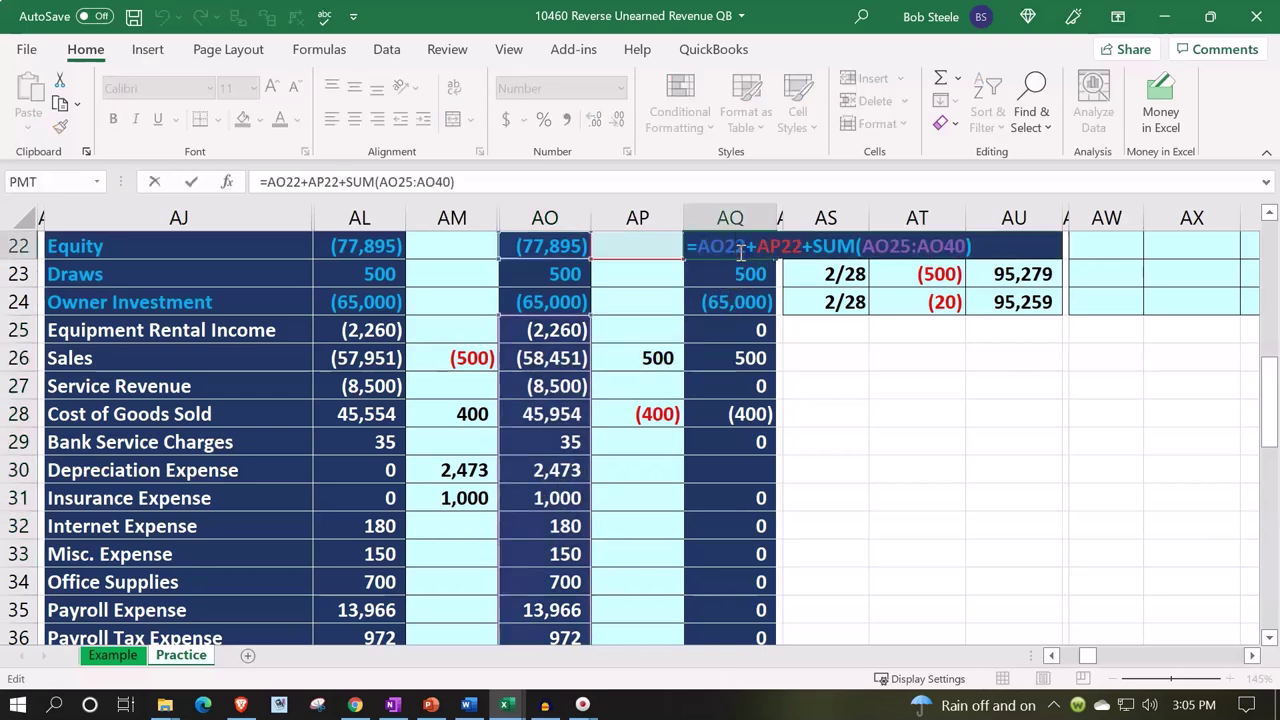
{"action": "key", "text": "Return"}
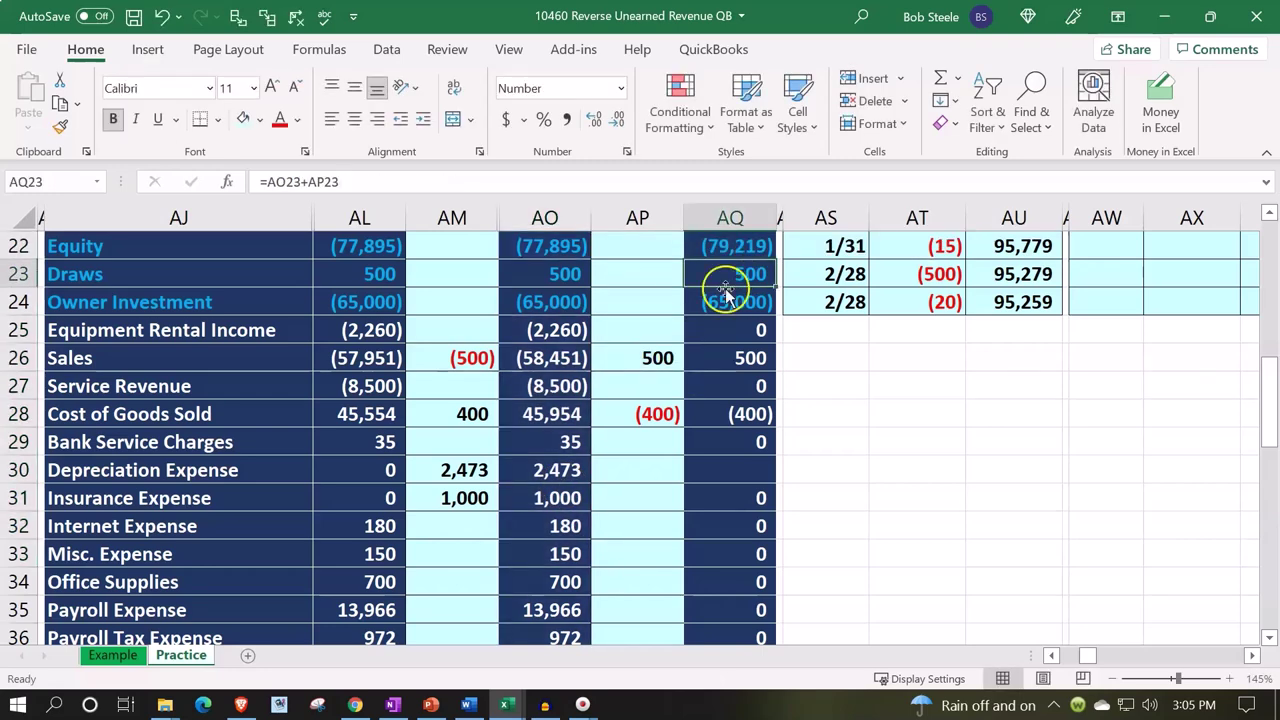
{"action": "left_click", "coordinate": [629, 362]}
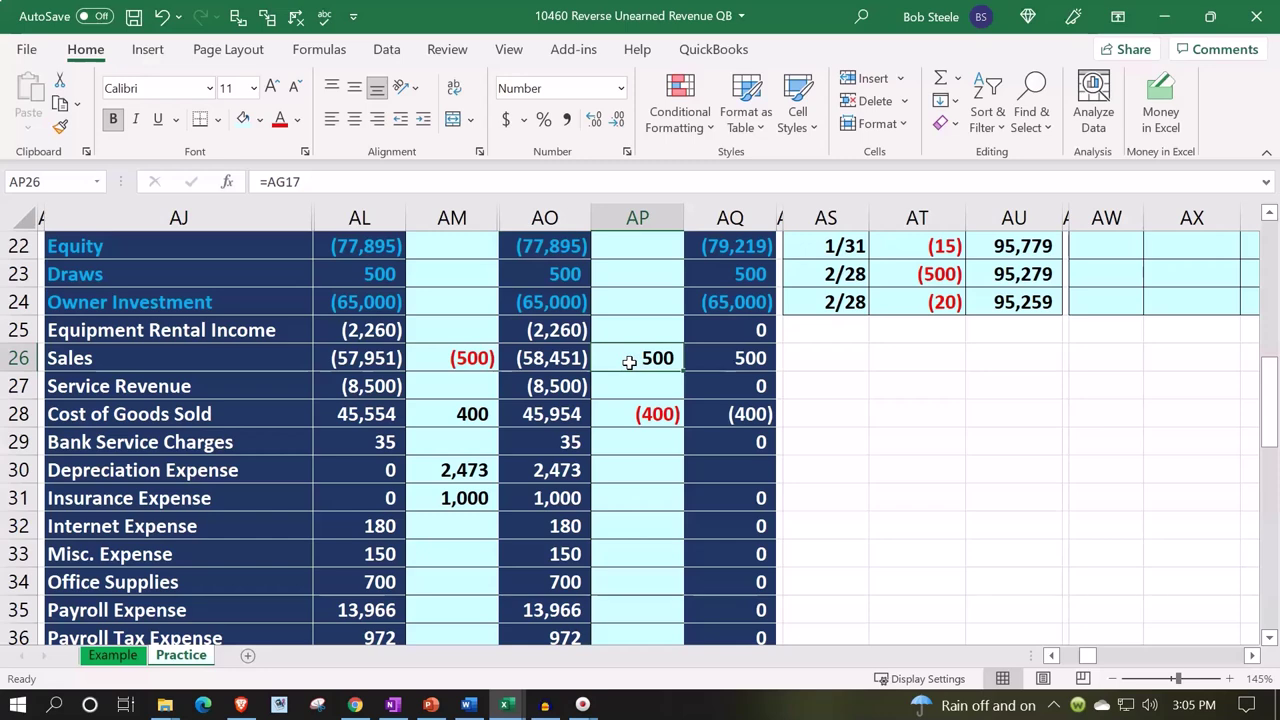
{"action": "left_click_drag", "start_coordinate": [716, 356], "coordinate": [730, 514]}
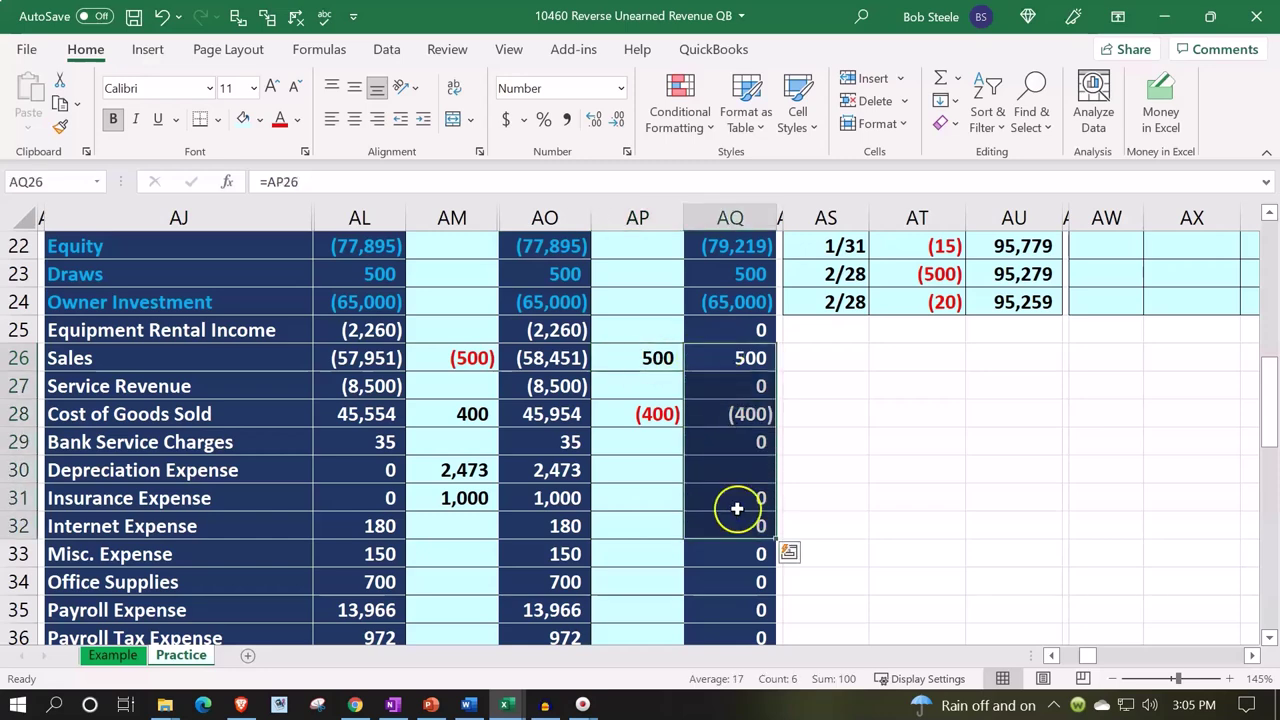
{"action": "left_click", "coordinate": [871, 437]}
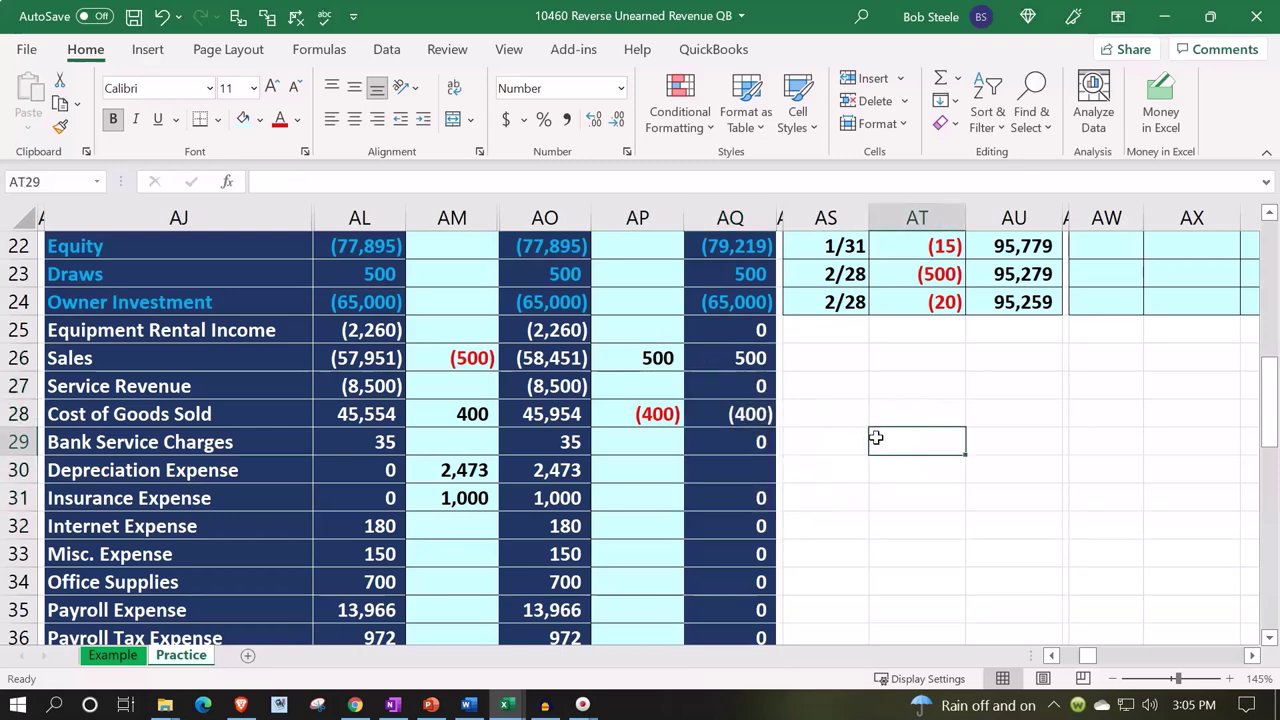
{"action": "scroll", "coordinate": [876, 437], "scroll_direction": "down", "scroll_amount": 1}
{"action": "scroll", "coordinate": [876, 437], "scroll_direction": "down", "scroll_amount": 1}
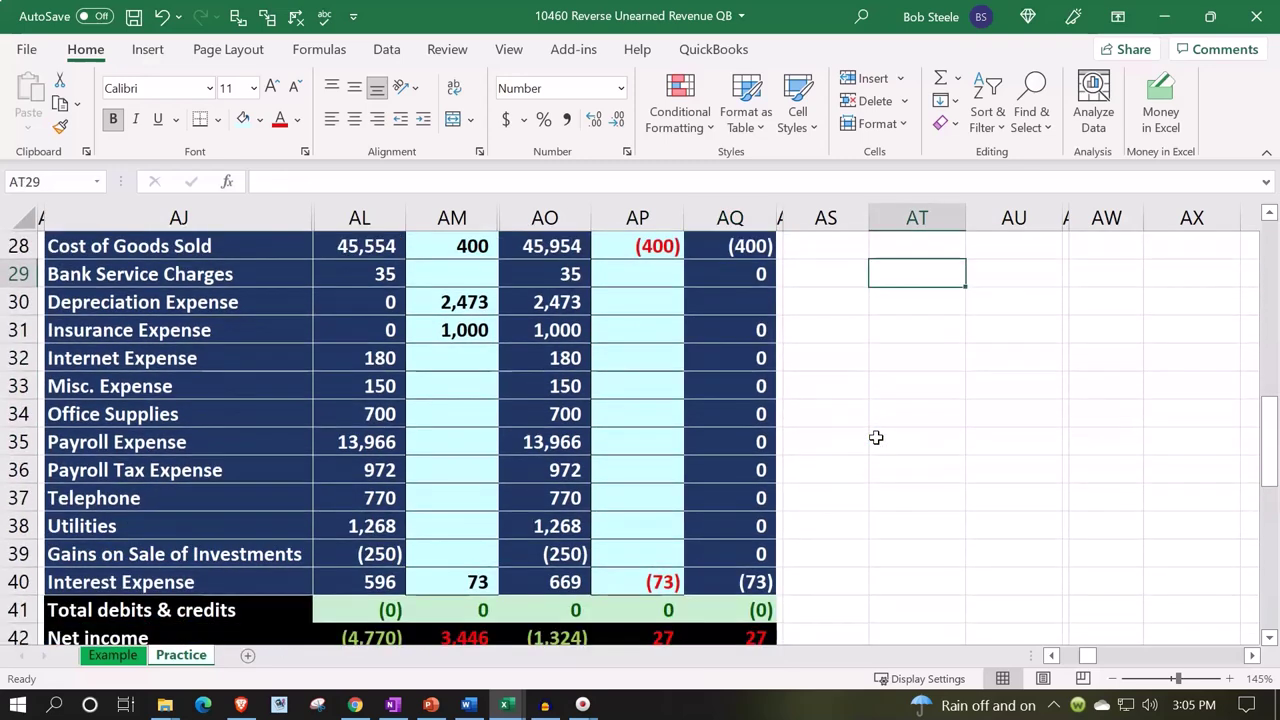
{"action": "scroll", "coordinate": [876, 437], "scroll_direction": "down", "scroll_amount": 1}
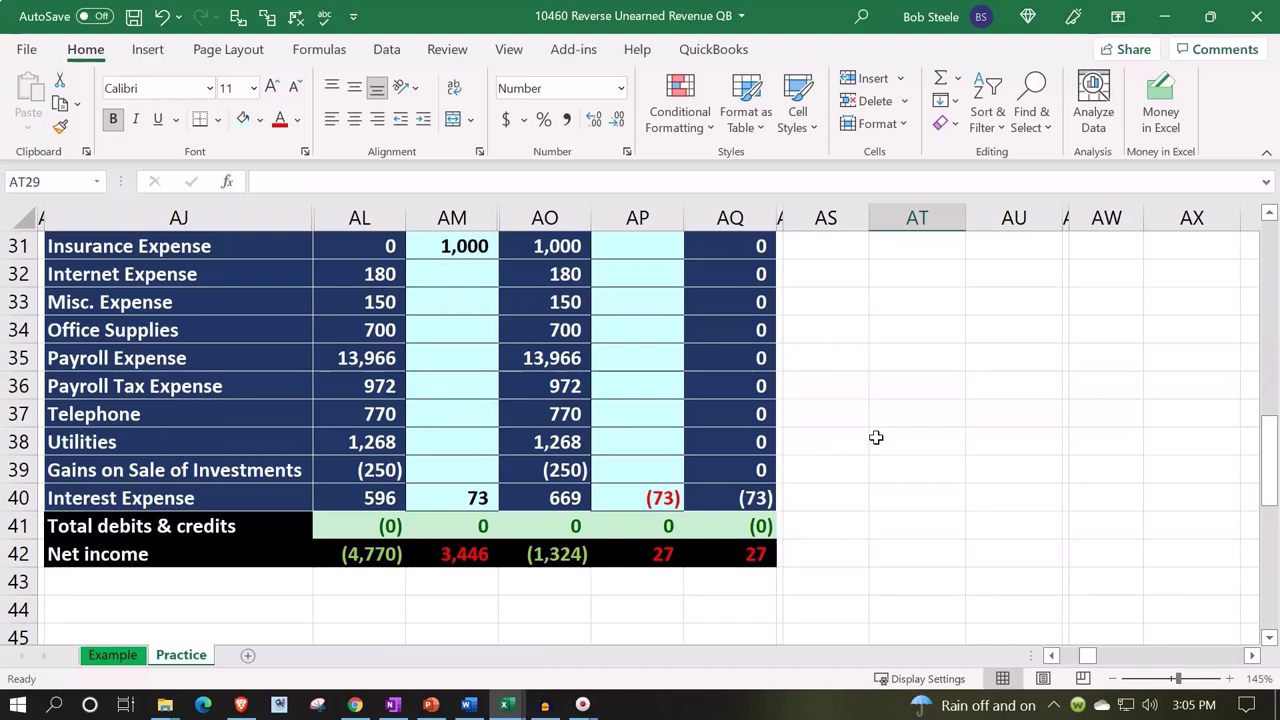